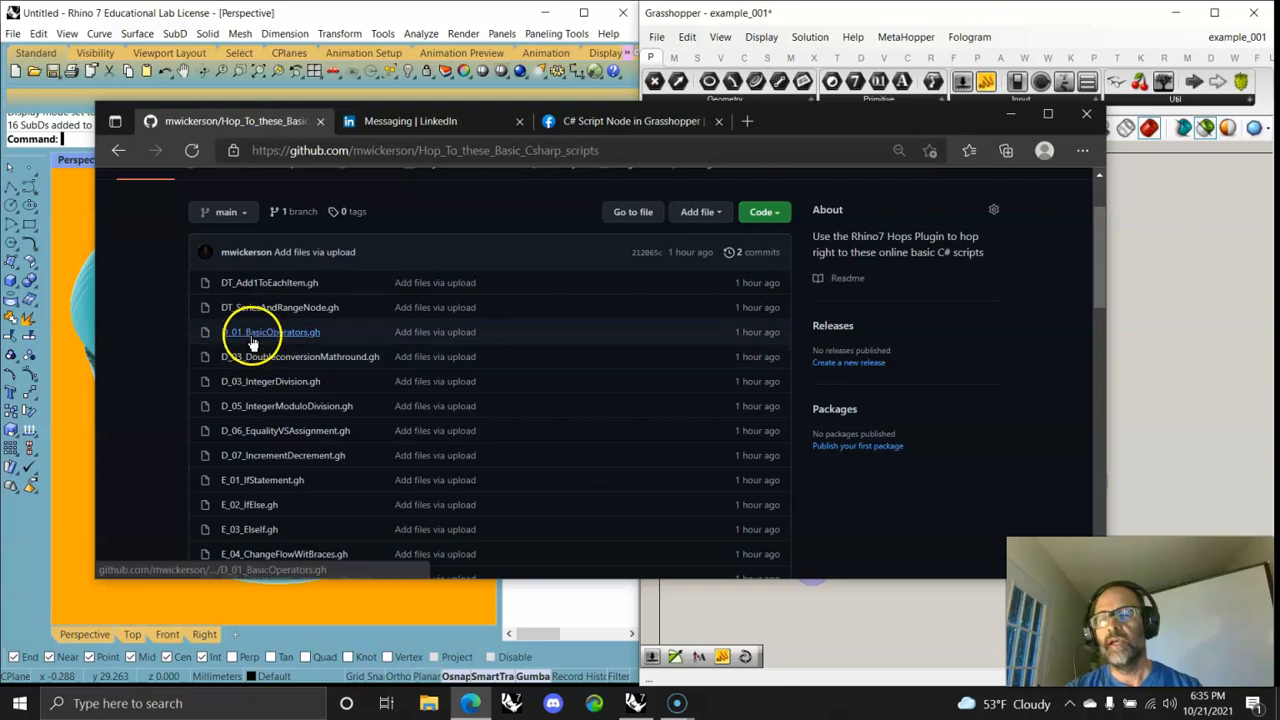
# - Copy the download link of D_03_DoubleconversionMathround.gh from the GitHub repository and close the browser window
pyautogui.click(257, 359)
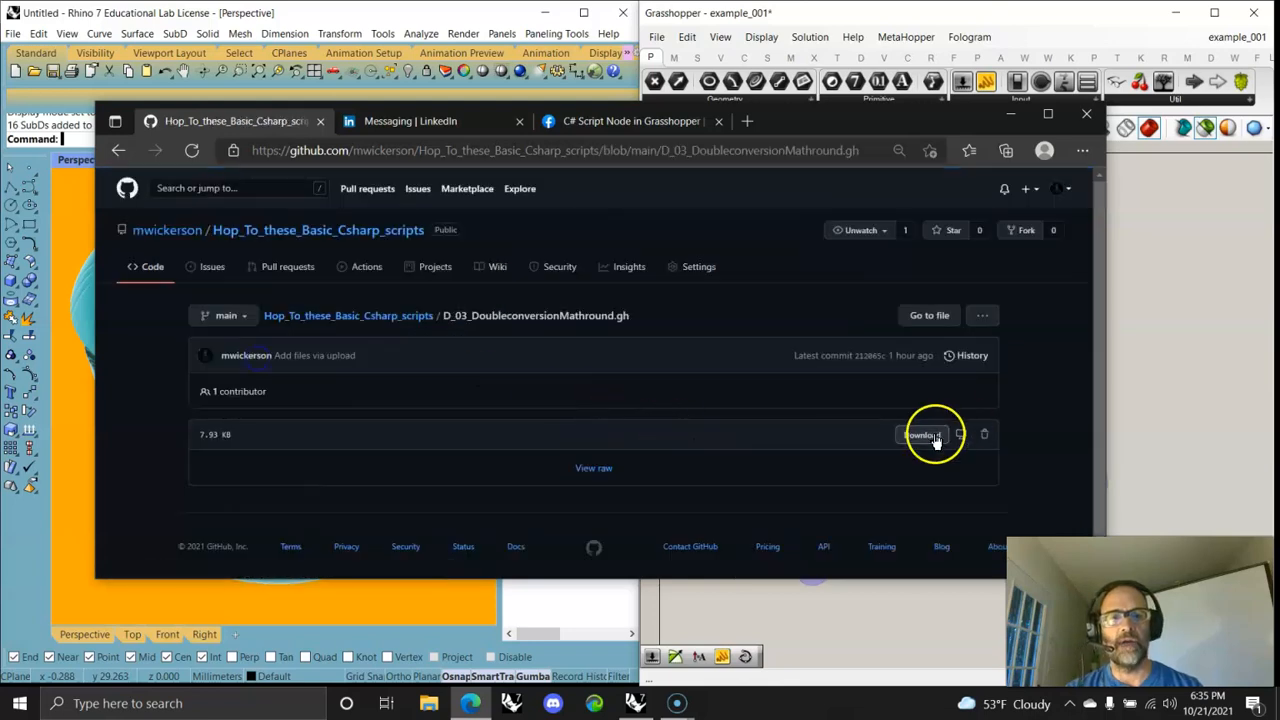
pyautogui.rightClick(918, 440)
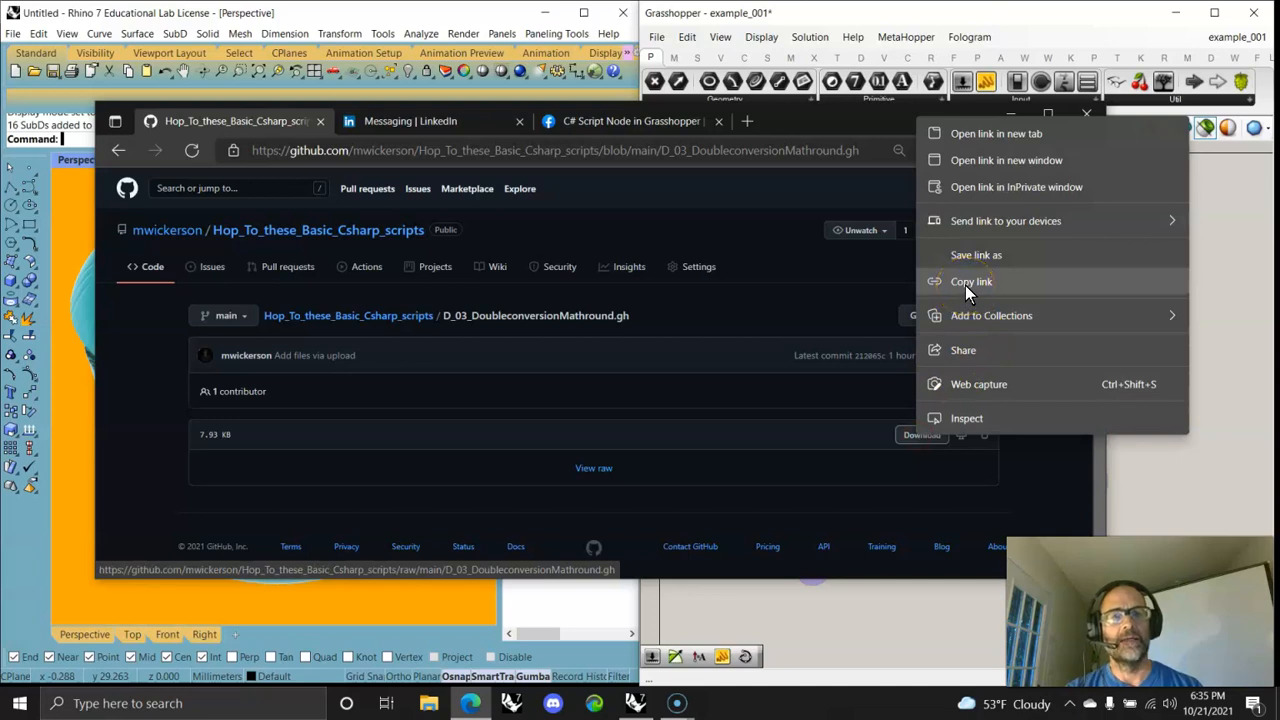
pyautogui.click(970, 283)
pyautogui.click(1086, 113)
# - Hide Layer 01 in Rhino so its baked geometry no longer shows in the Perspective view
pyautogui.moveTo(854, 347); pyautogui.dragTo(826, 349, button='right')
pyautogui.moveTo(380, 466); pyautogui.dragTo(295, 435, button='right')
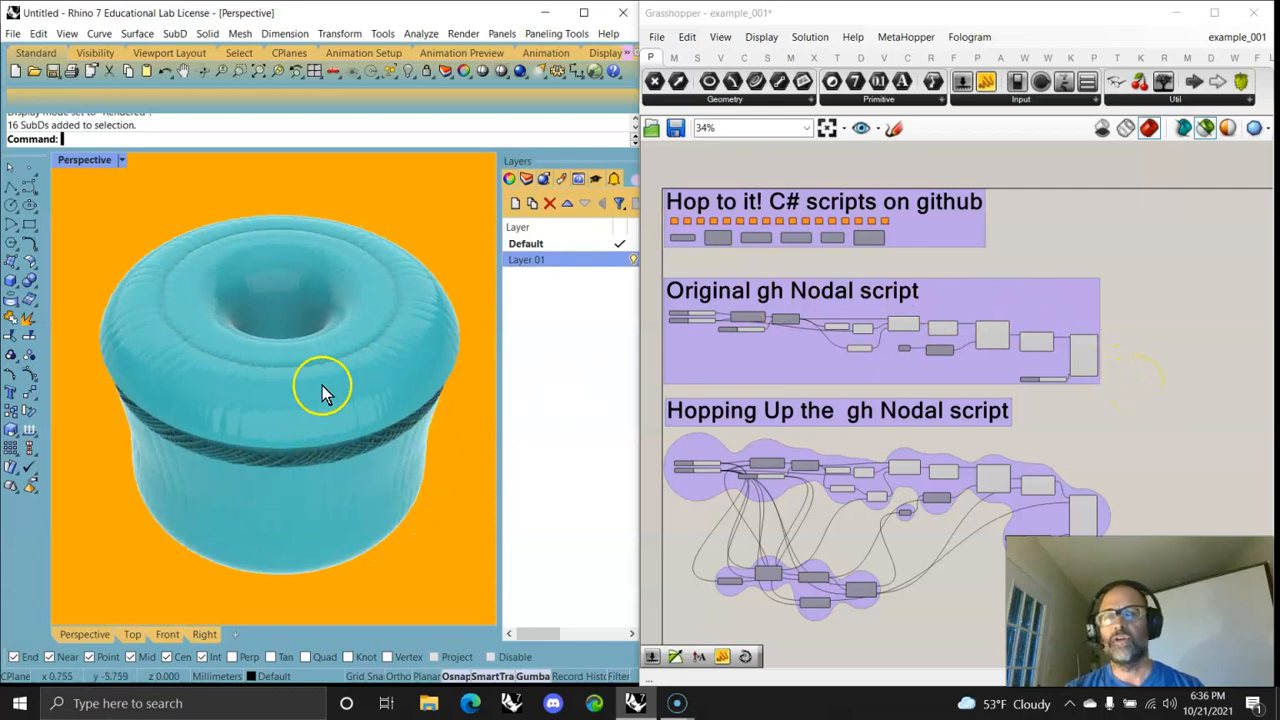
pyautogui.click(631, 260)
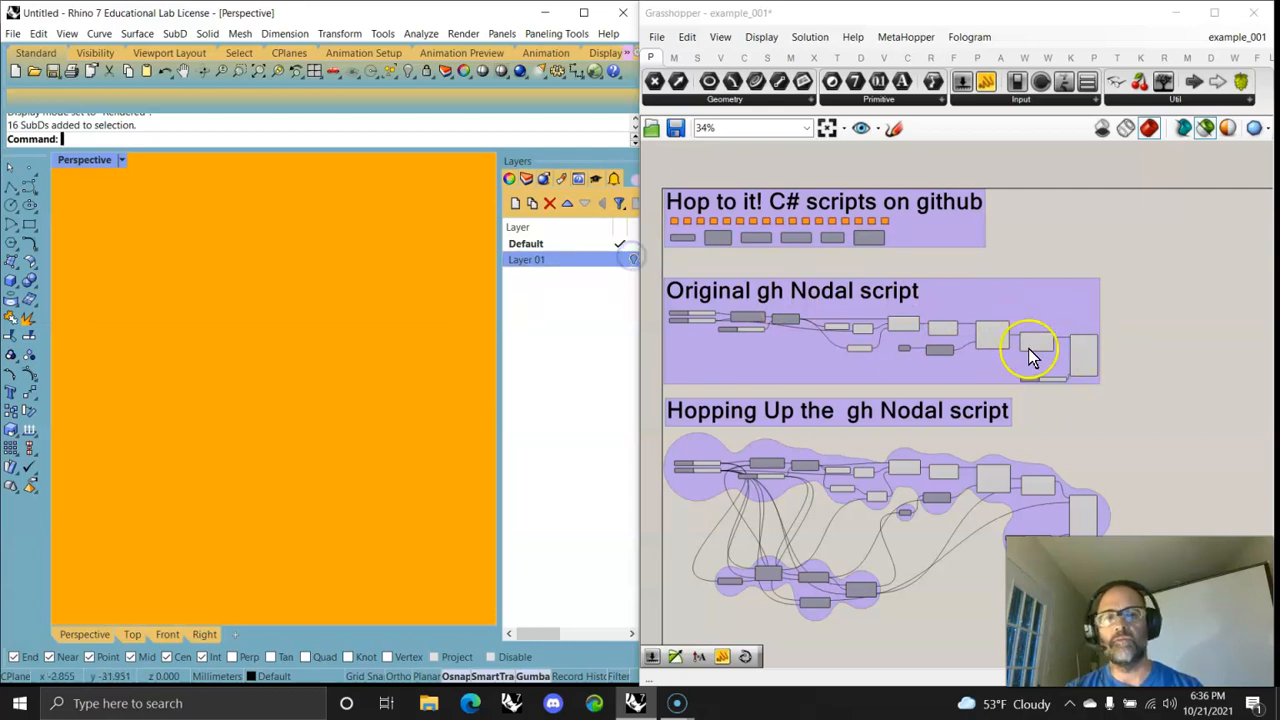
# - Inspect the preview of the final pipe component in the Original gh Nodal script
pyautogui.doubleClick(1083, 355)
pyautogui.moveTo(332, 464); pyautogui.dragTo(308, 430, button='right')
pyautogui.scroll(5, 308, 421)
pyautogui.moveTo(346, 366); pyautogui.dragTo(325, 422, button='right')
pyautogui.scroll(5, 1093, 300)
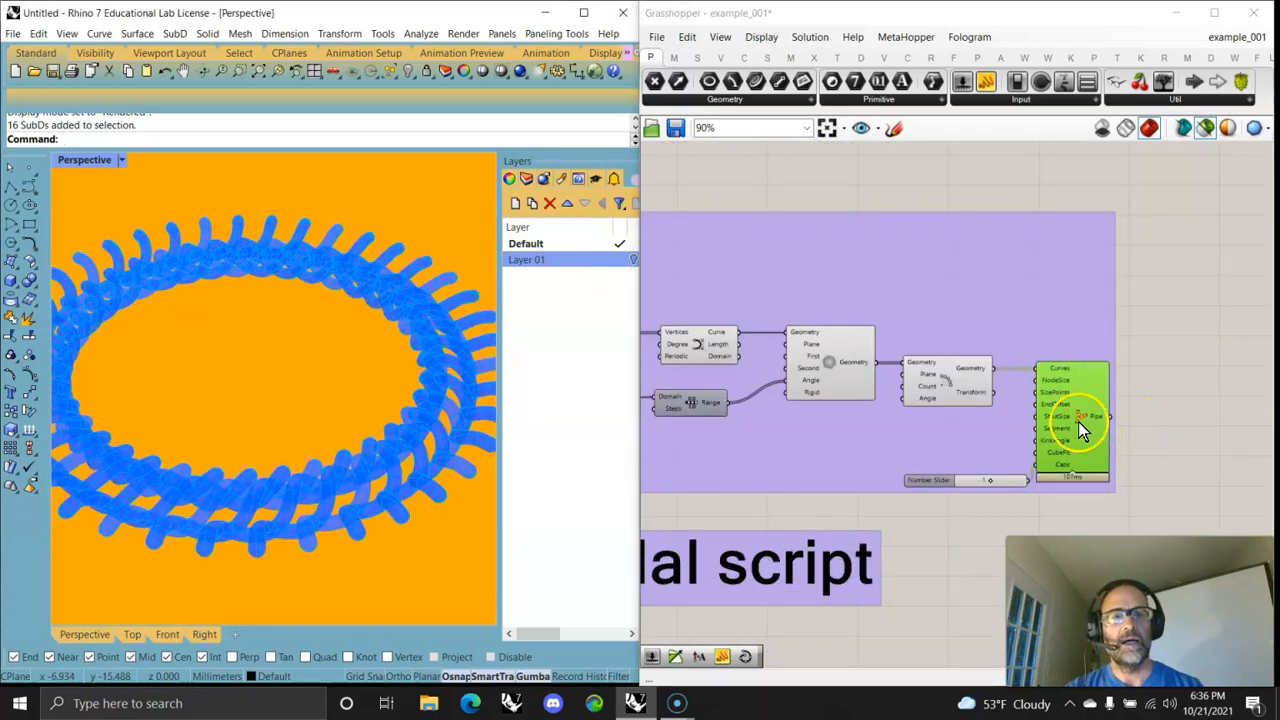
# - Trace the Original gh Nodal script backwards by inspecting the polar array, the component feeding it, and the interpolated curve
pyautogui.click(948, 388)
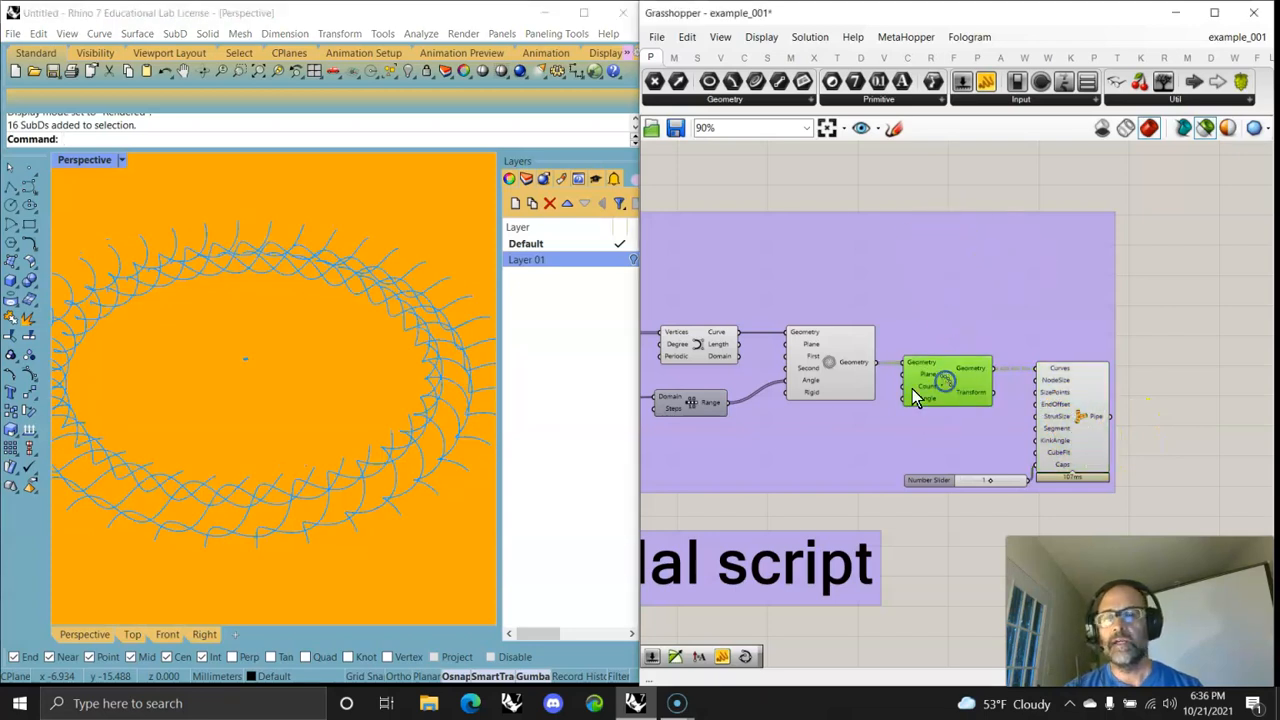
pyautogui.click(840, 380)
pyautogui.moveTo(837, 362); pyautogui.dragTo(1127, 377, button='right')
pyautogui.click(281, 435)
pyautogui.moveTo(281, 435); pyautogui.dragTo(337, 436, button='right')
pyautogui.click(1105, 330)
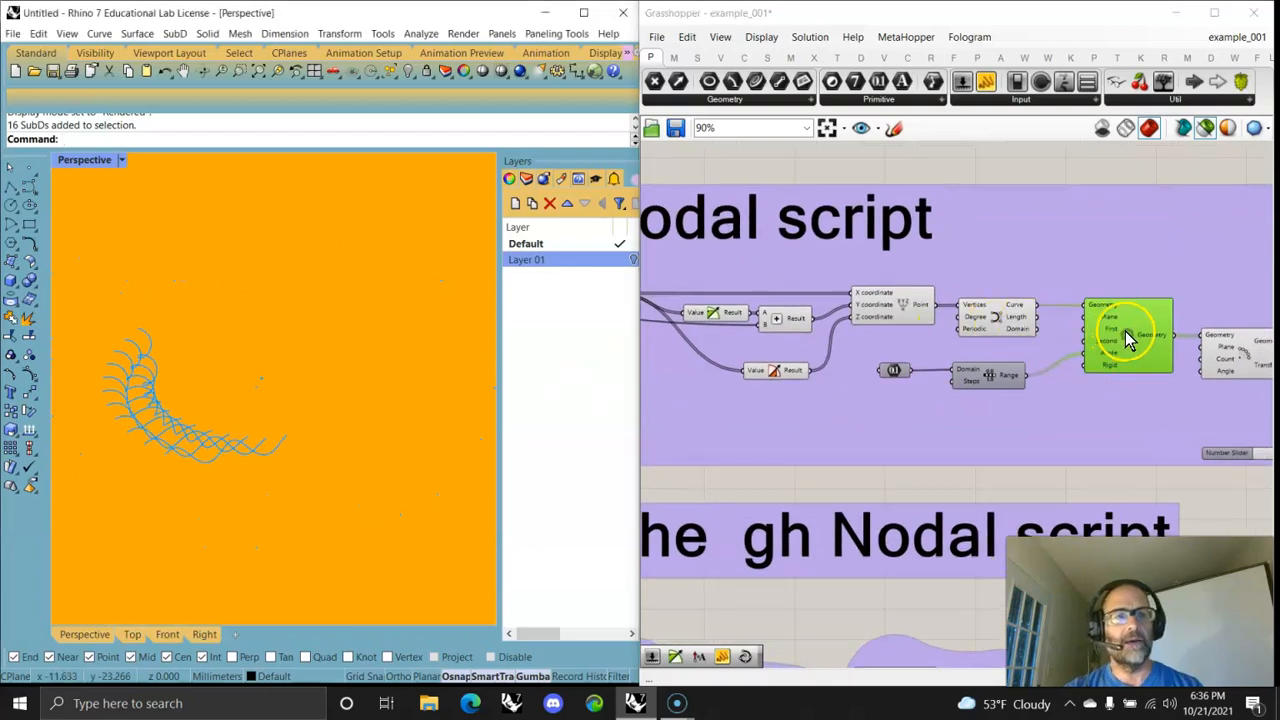
pyautogui.click(995, 320)
pyautogui.click(147, 384)
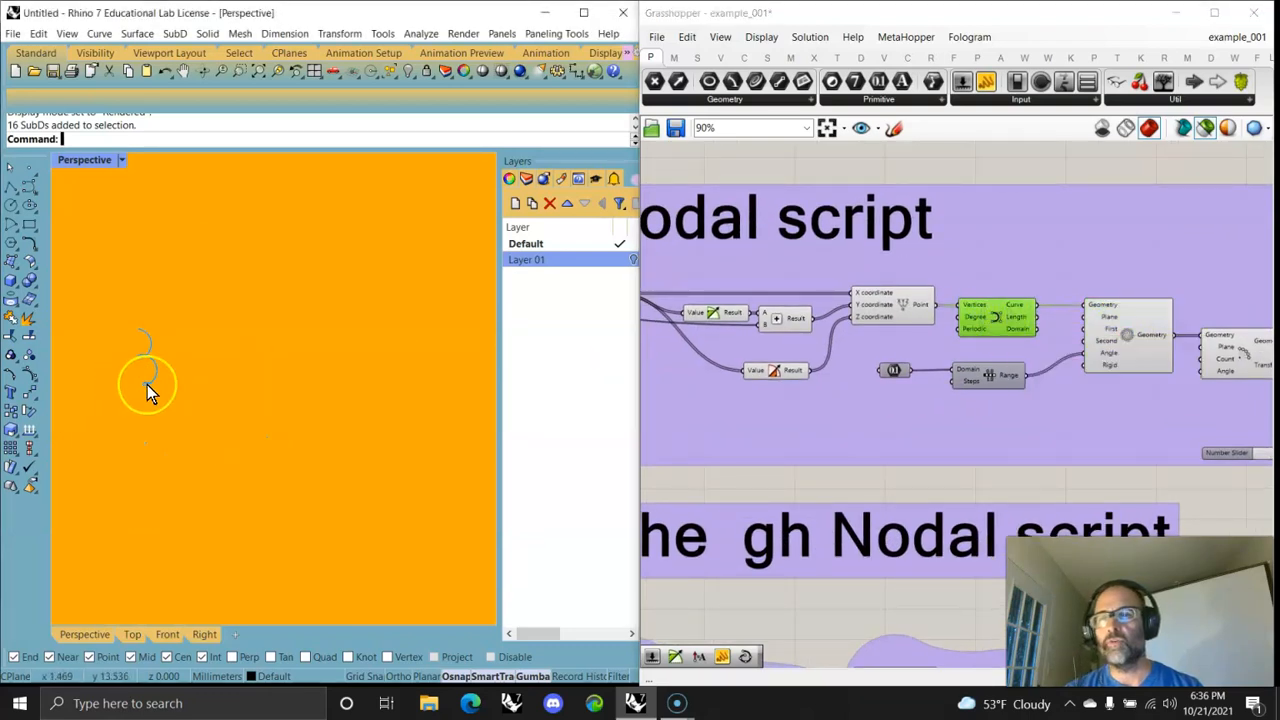
pyautogui.scroll(6, 140, 359)
# - Inspect the point-construction component of the Original script and the function, range and slider components that feed it
pyautogui.click(885, 333)
pyautogui.moveTo(793, 355); pyautogui.dragTo(965, 315, button='right')
pyautogui.click(955, 320)
pyautogui.click(880, 263)
pyautogui.click(1052, 256)
pyautogui.moveTo(725, 292); pyautogui.dragTo(1006, 286, button='right')
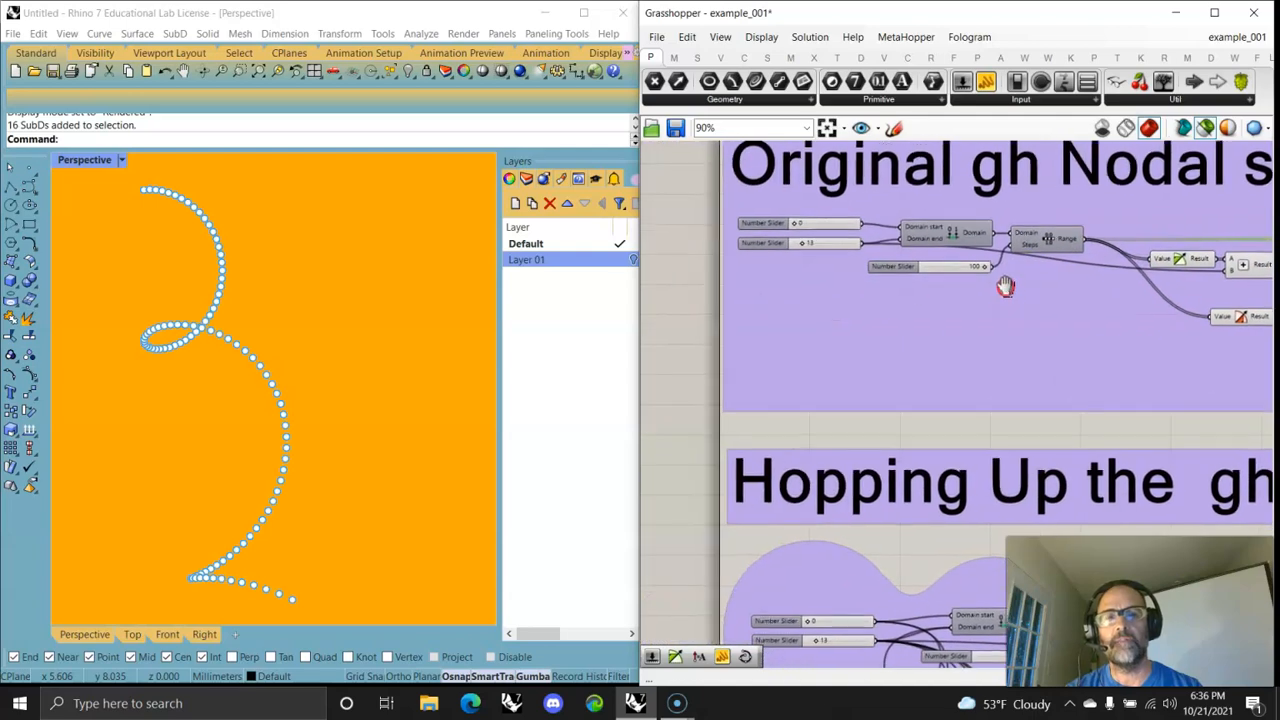
pyautogui.moveTo(1064, 316); pyautogui.dragTo(828, 305, button='right')
pyautogui.scroll(-3, 876, 322)
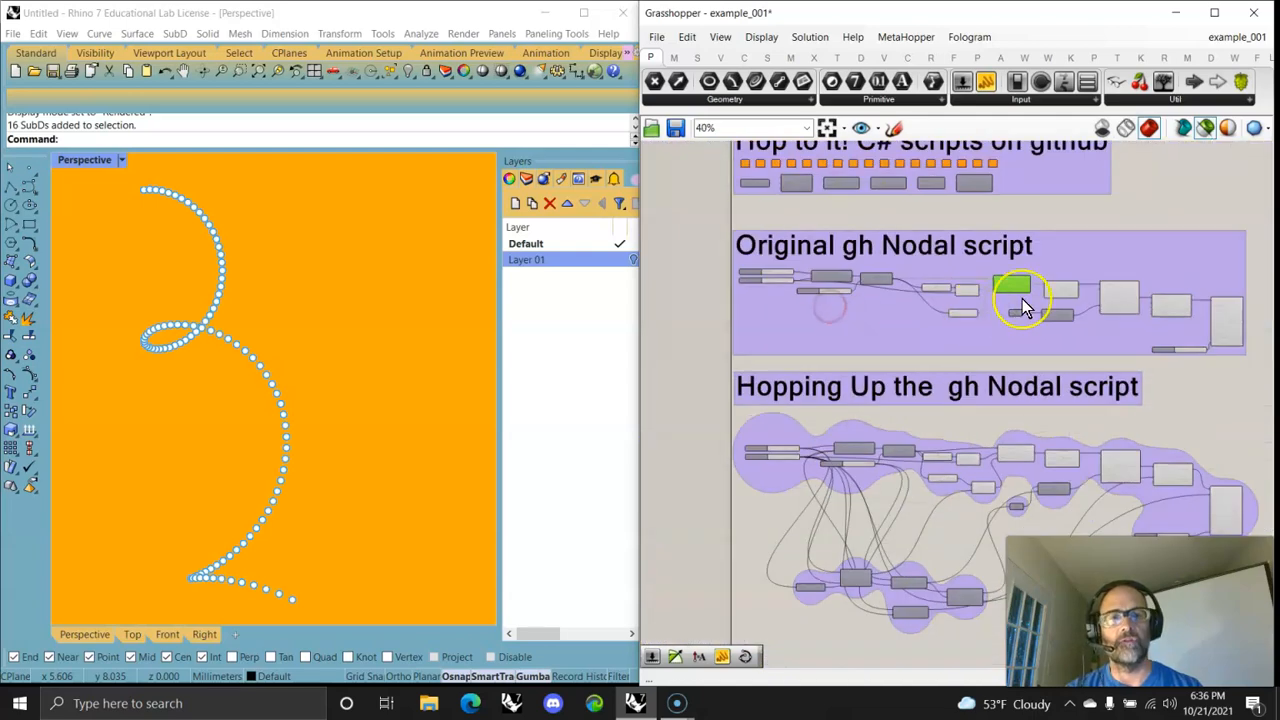
# - Compare the final pipe preview of the Original gh Nodal script with that of the Hopping Up script
pyautogui.moveTo(1033, 289); pyautogui.dragTo(1003, 277, button='right')
pyautogui.click(1118, 296)
pyautogui.click(197, 415)
pyautogui.scroll(-12, 290, 416)
pyautogui.moveTo(292, 420); pyautogui.dragTo(239, 429, button='right')
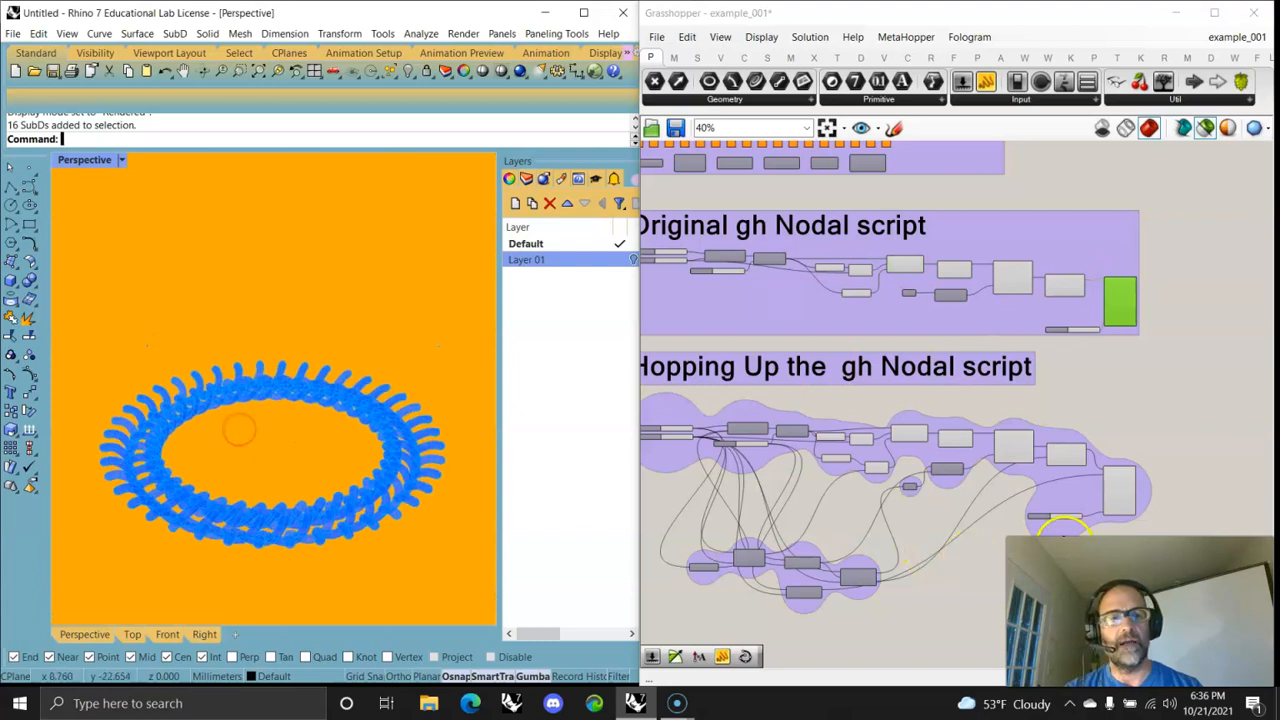
pyautogui.click(1120, 500)
pyautogui.moveTo(386, 517); pyautogui.dragTo(381, 467, button='right')
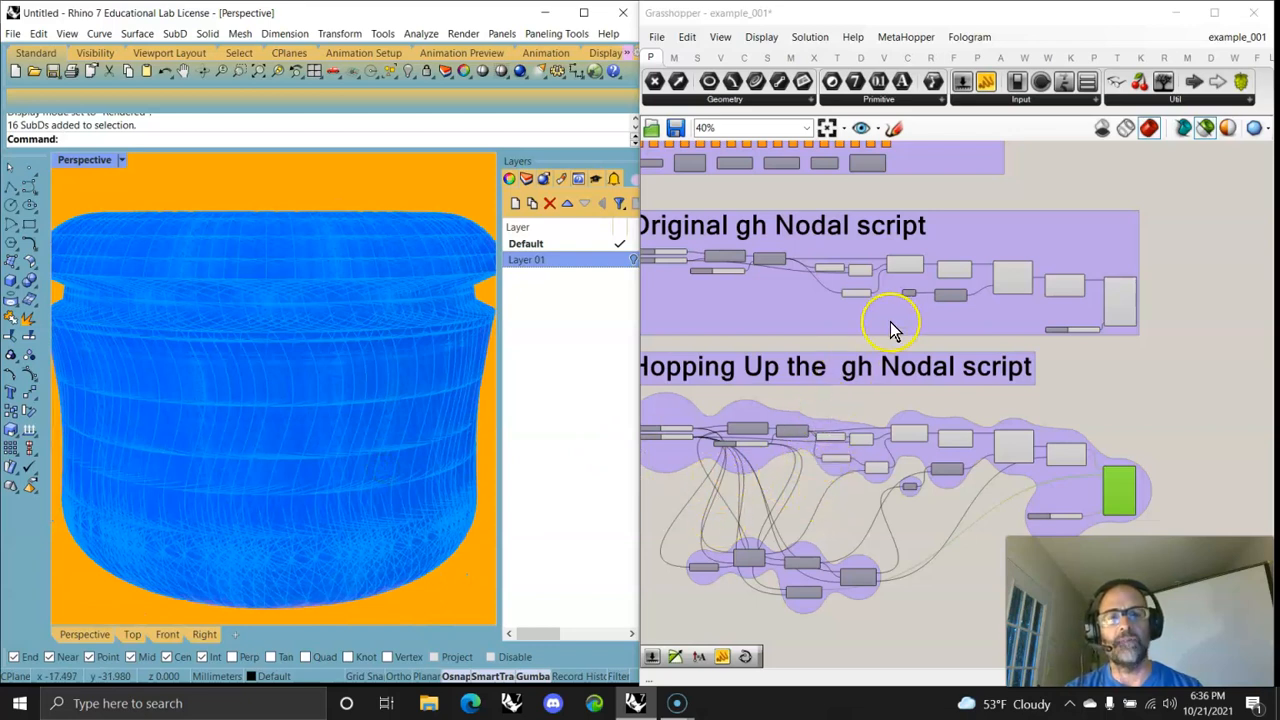
pyautogui.click(1083, 357)
pyautogui.click(1122, 302)
# - Disable all components in the Original gh Nodal script group
pyautogui.scroll(-2, 1110, 295)
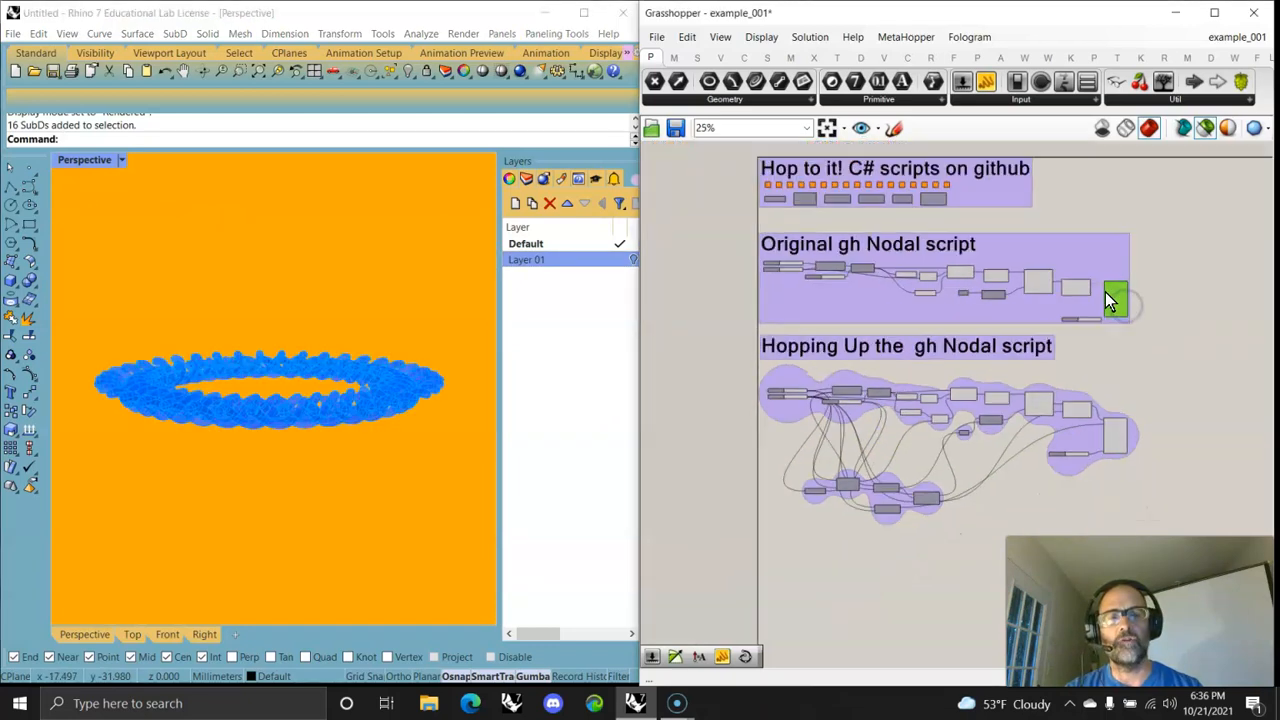
pyautogui.moveTo(1170, 315); pyautogui.dragTo(748, 246)
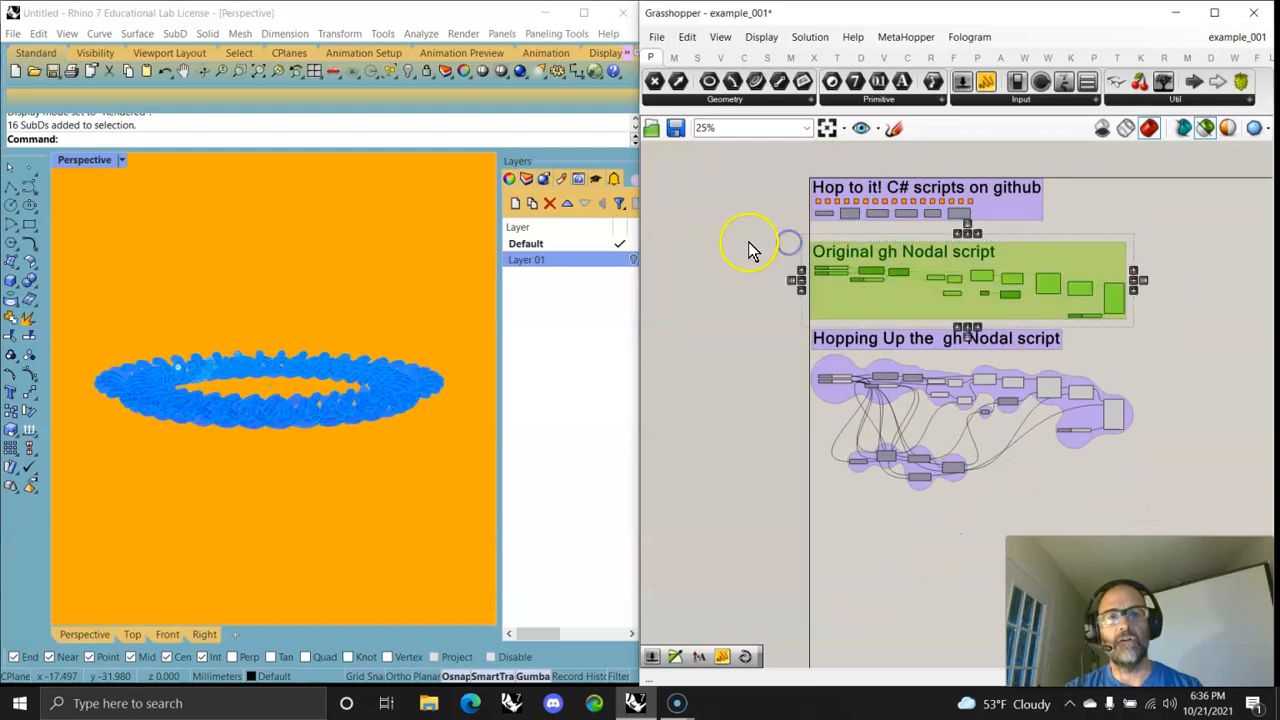
pyautogui.rightClick(750, 278)
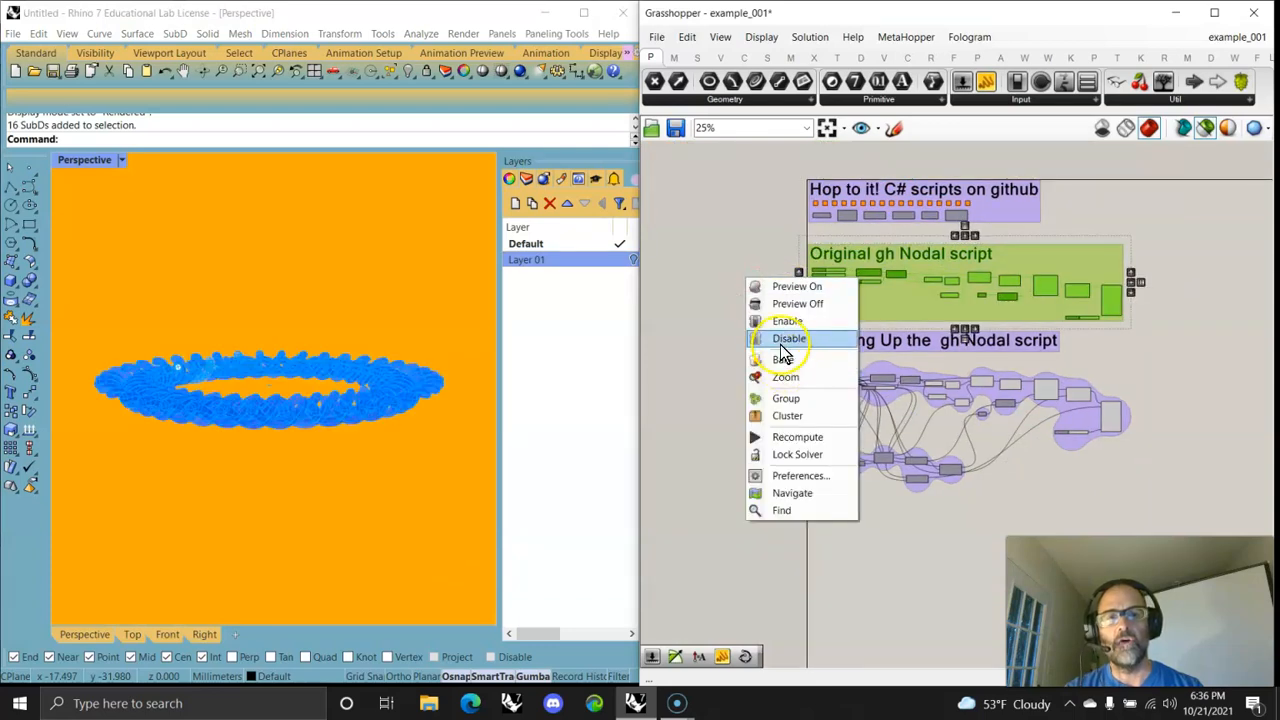
pyautogui.click(787, 340)
pyautogui.moveTo(1171, 491); pyautogui.dragTo(770, 357)
pyautogui.moveTo(311, 391)
pyautogui.mouseDown(button='right')
pyautogui.moveTo(314, 403)
pyautogui.moveTo(311, 383)
pyautogui.mouseUp(button='right')
pyautogui.click(795, 232)
# - Place a new Hops component on the canvas below the row of C# script components
pyautogui.scroll(10, 853, 205)
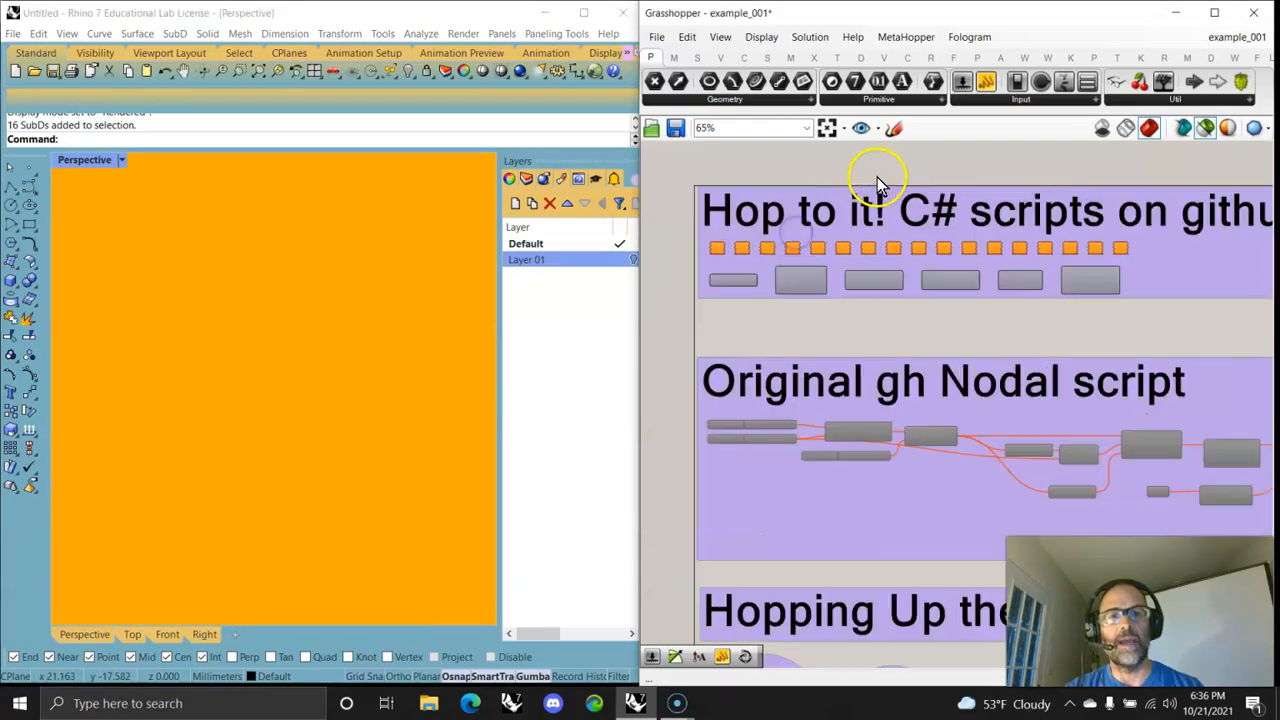
pyautogui.moveTo(1090, 253); pyautogui.dragTo(1090, 251, button='right')
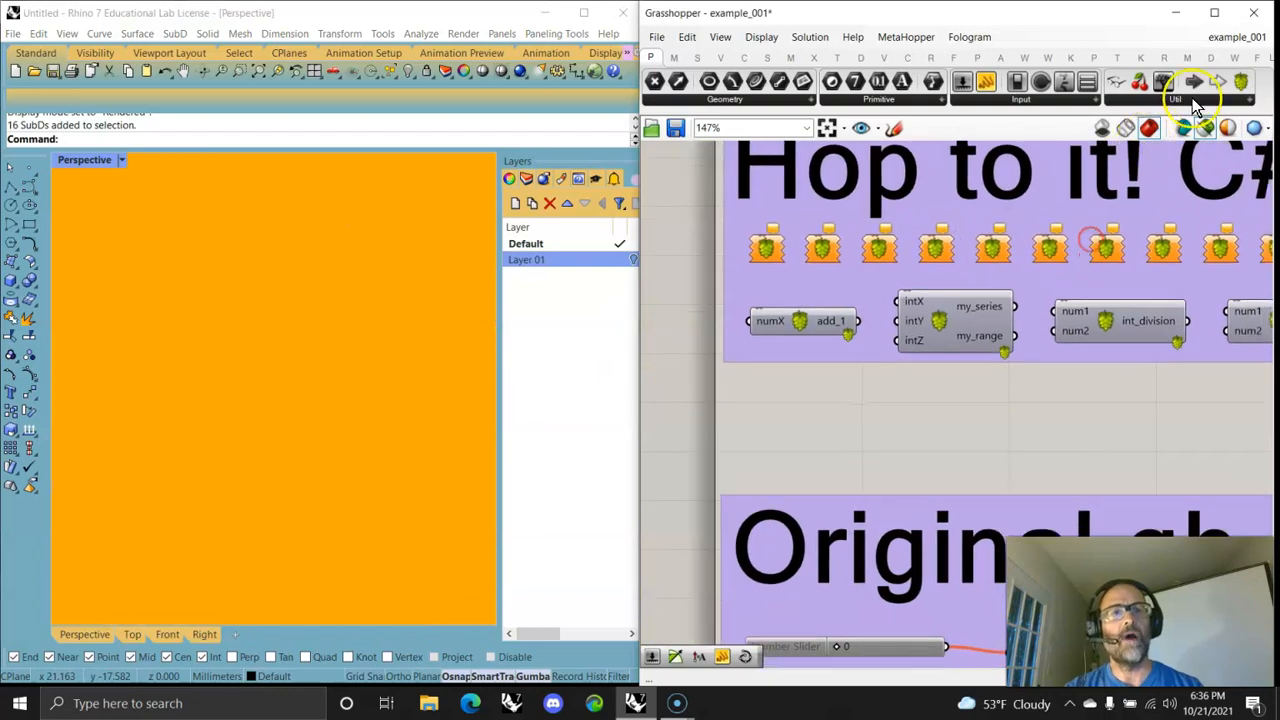
pyautogui.moveTo(1245, 90); pyautogui.dragTo(810, 418)
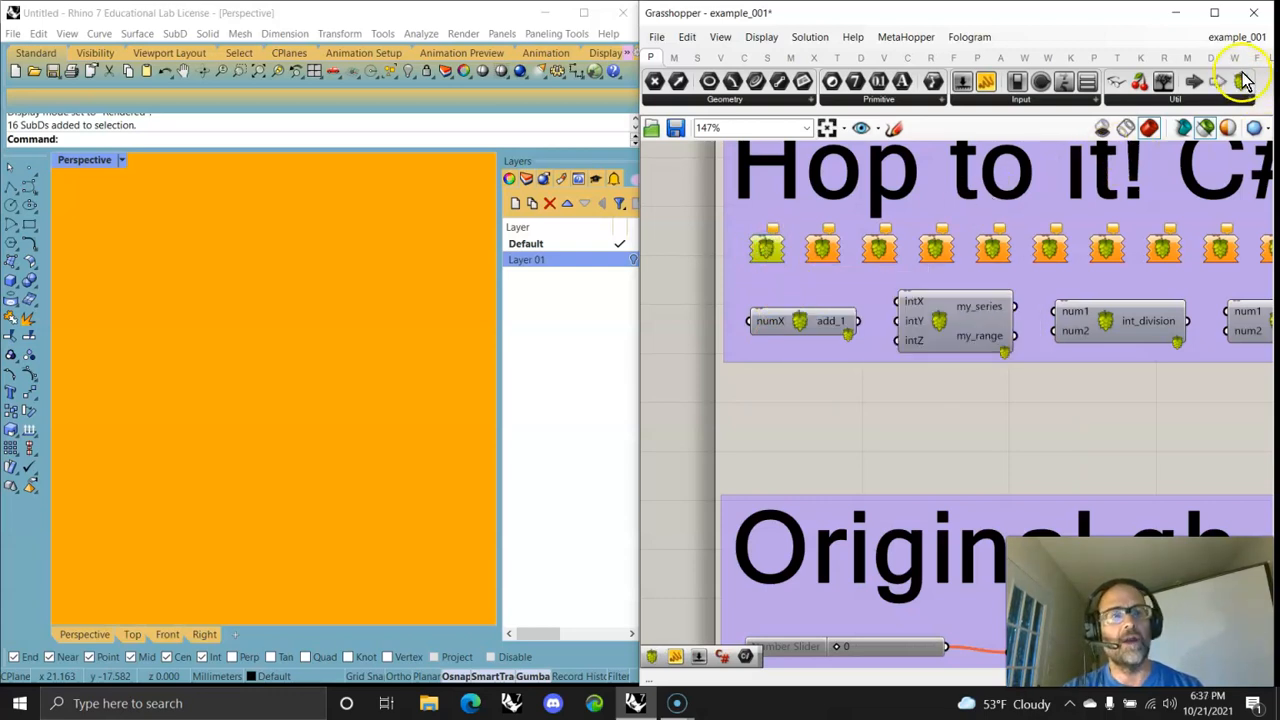
pyautogui.scroll(-4, 1046, 314)
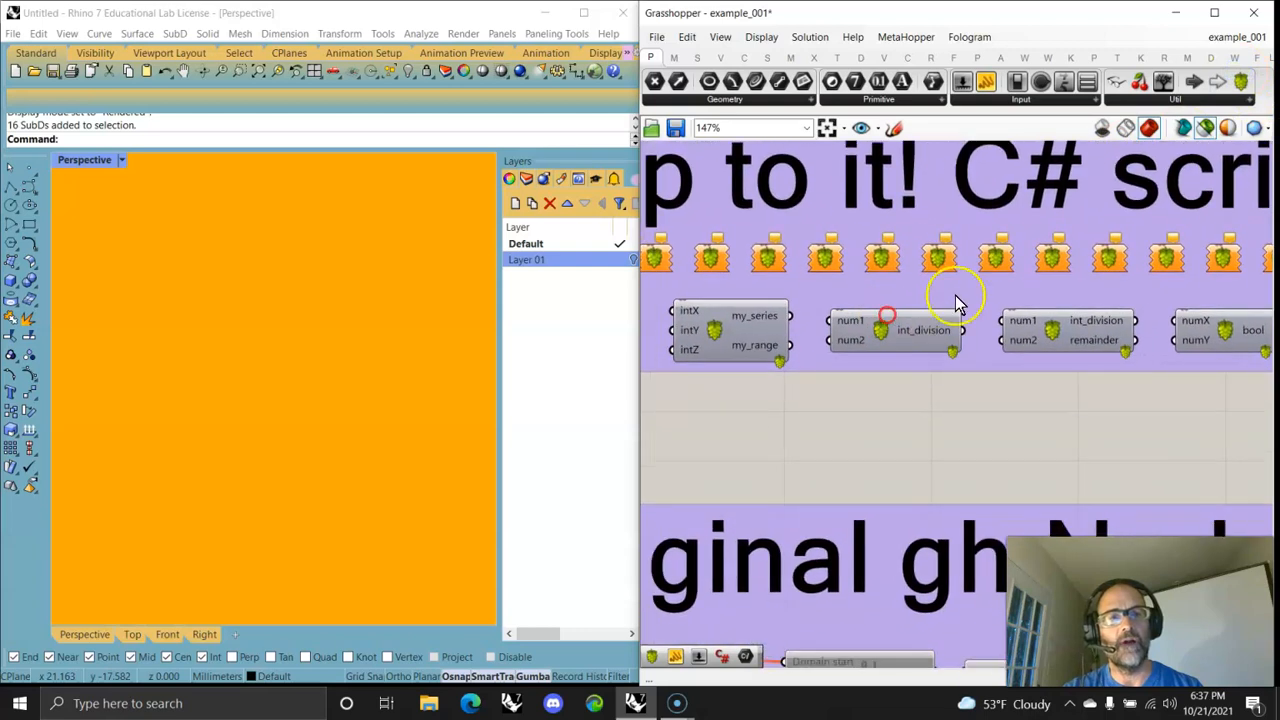
pyautogui.moveTo(1152, 318); pyautogui.dragTo(952, 278, button='right')
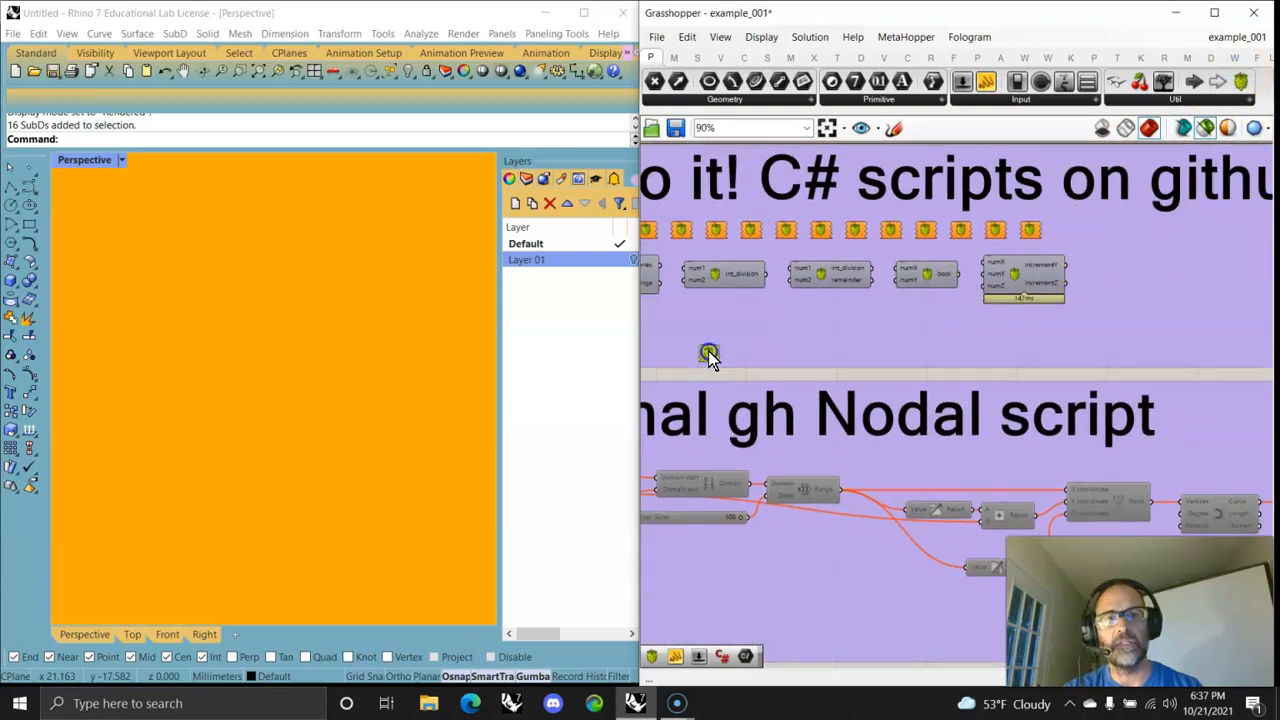
# - Ungroup the components under the "Hop to it! C# scripts on github" heading
pyautogui.rightClick(789, 313)
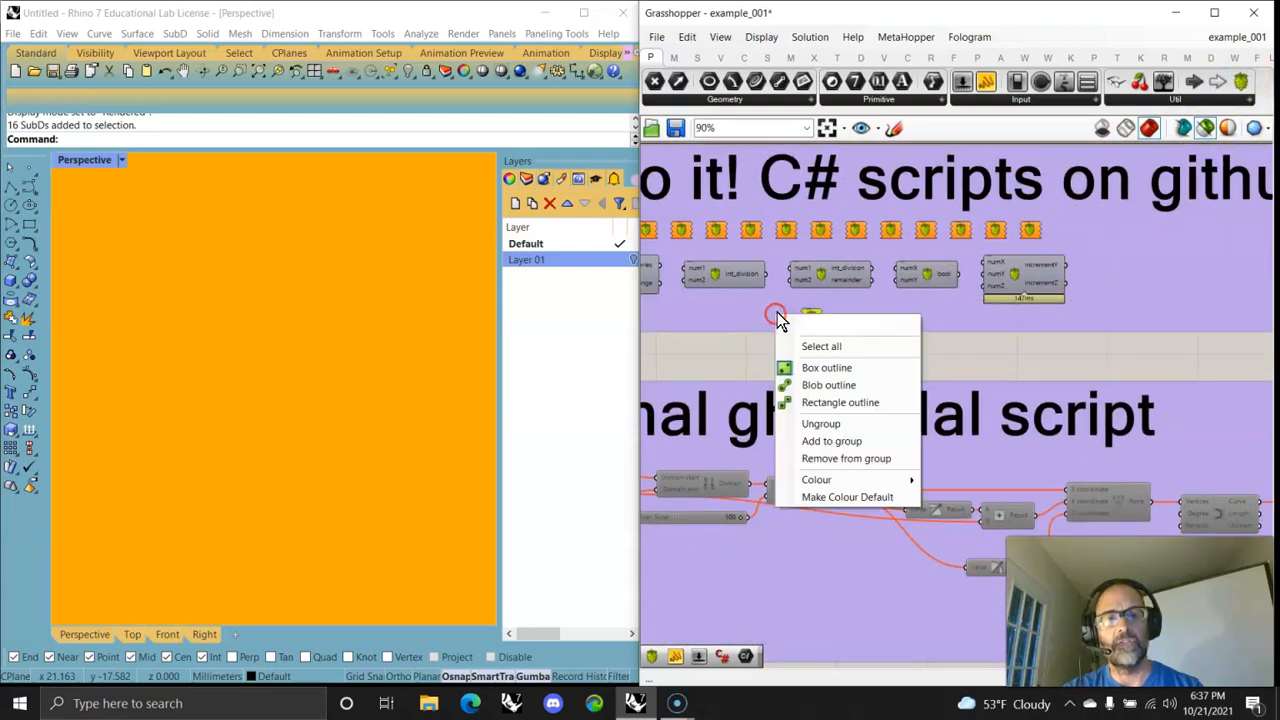
pyautogui.click(813, 425)
pyautogui.moveTo(728, 345); pyautogui.dragTo(1007, 312, button='right')
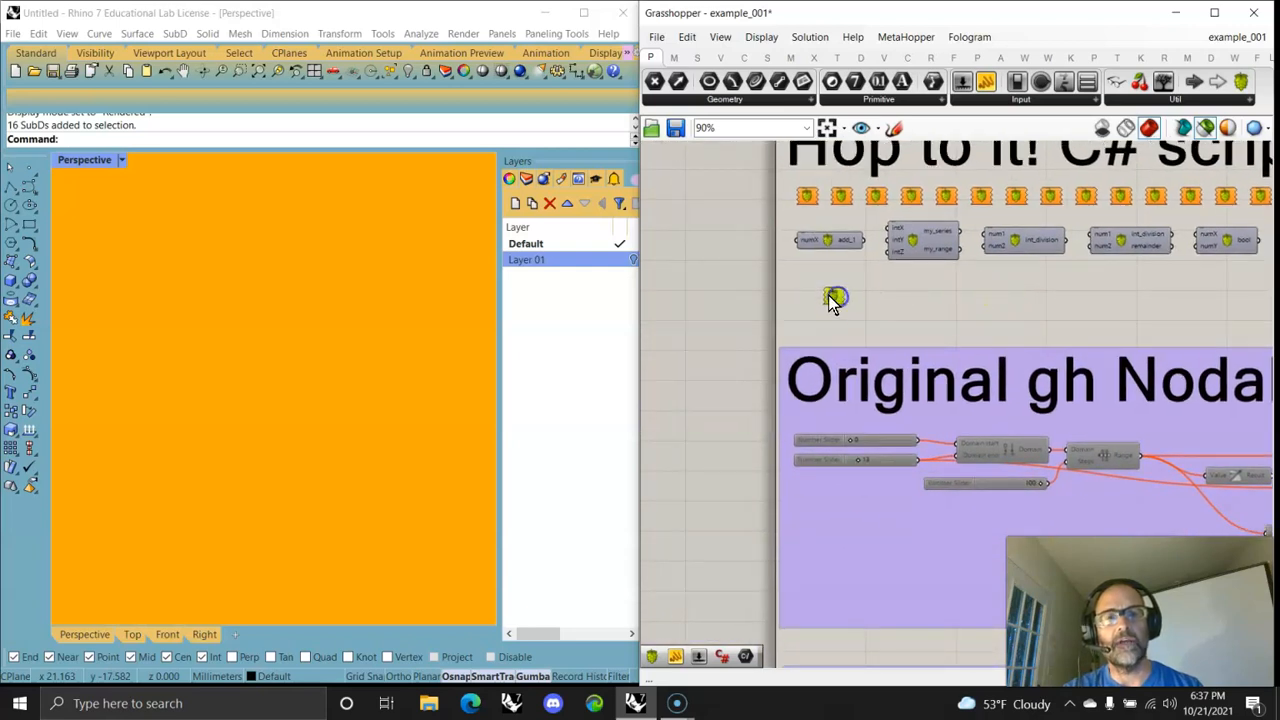
# - Set the new Hops component's definition path to the copied GitHub link of D_03_DoubleconversionMathround.gh
pyautogui.rightClick(833, 300)
pyautogui.click(870, 388)
pyautogui.click(903, 341)
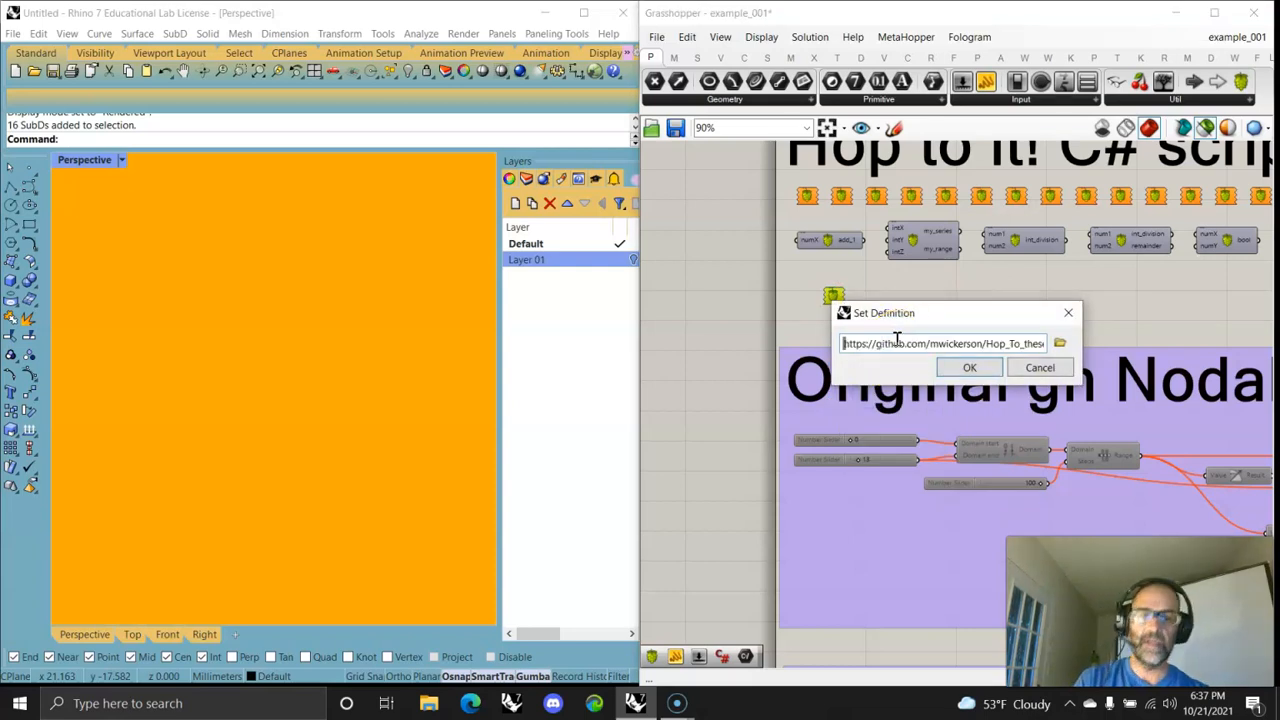
pyautogui.click(969, 368)
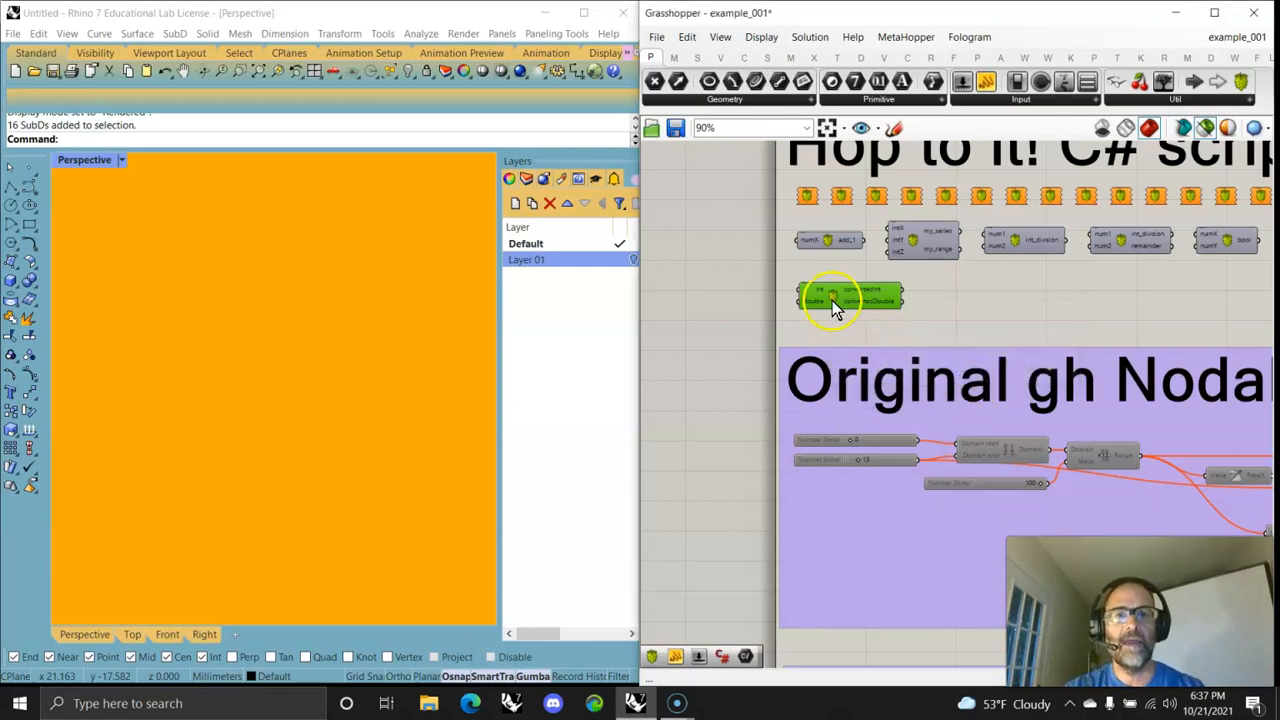
# - Delete the Hops component with the convertedInt and convertedDouble outputs
pyautogui.scroll(3, 835, 300)
pyautogui.moveTo(835, 297); pyautogui.dragTo(857, 300)
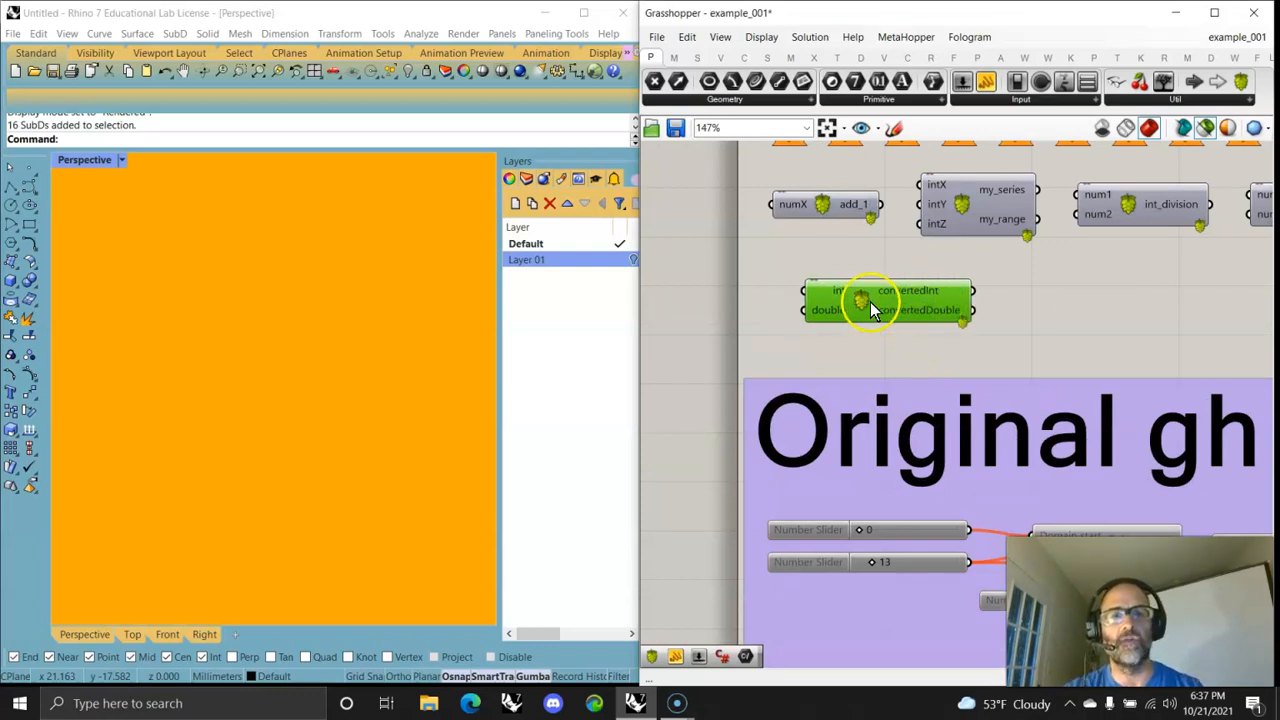
pyautogui.press('Delete')
pyautogui.scroll(-4, 960, 346)
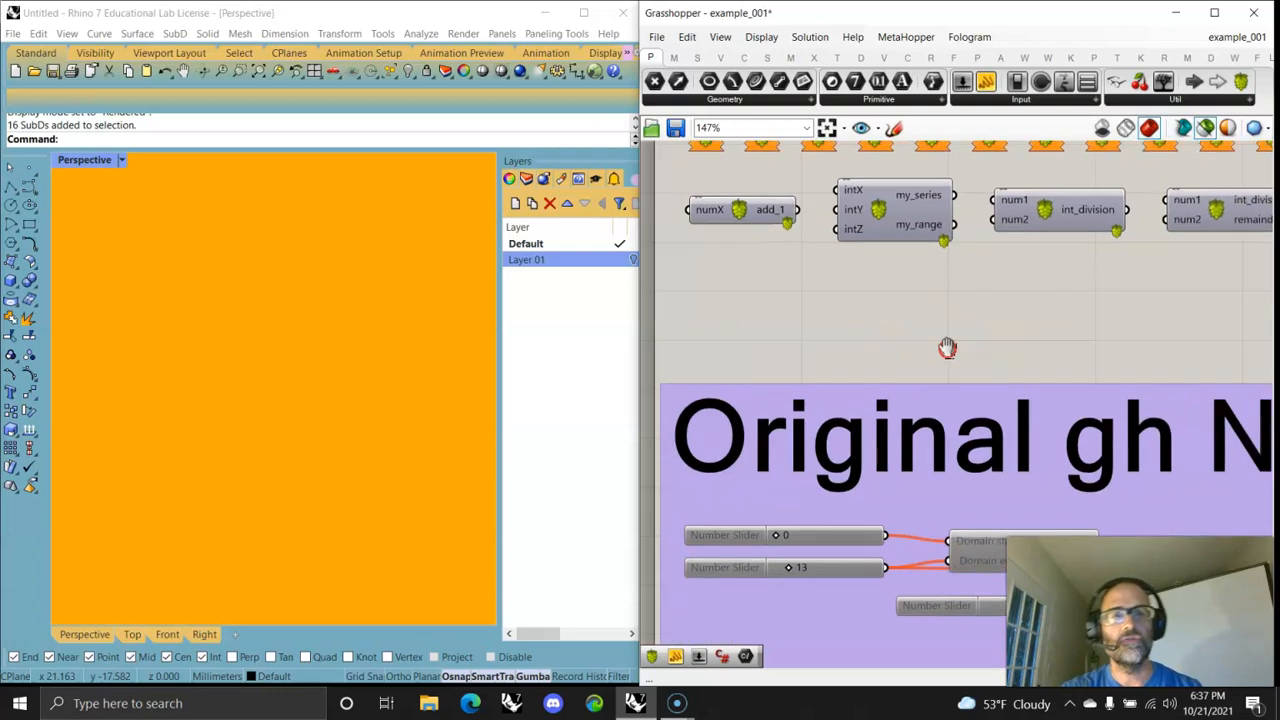
# - Check the definition path of the add_1 Hops component and leave the dialog without editing it
pyautogui.scroll(5, 830, 264)
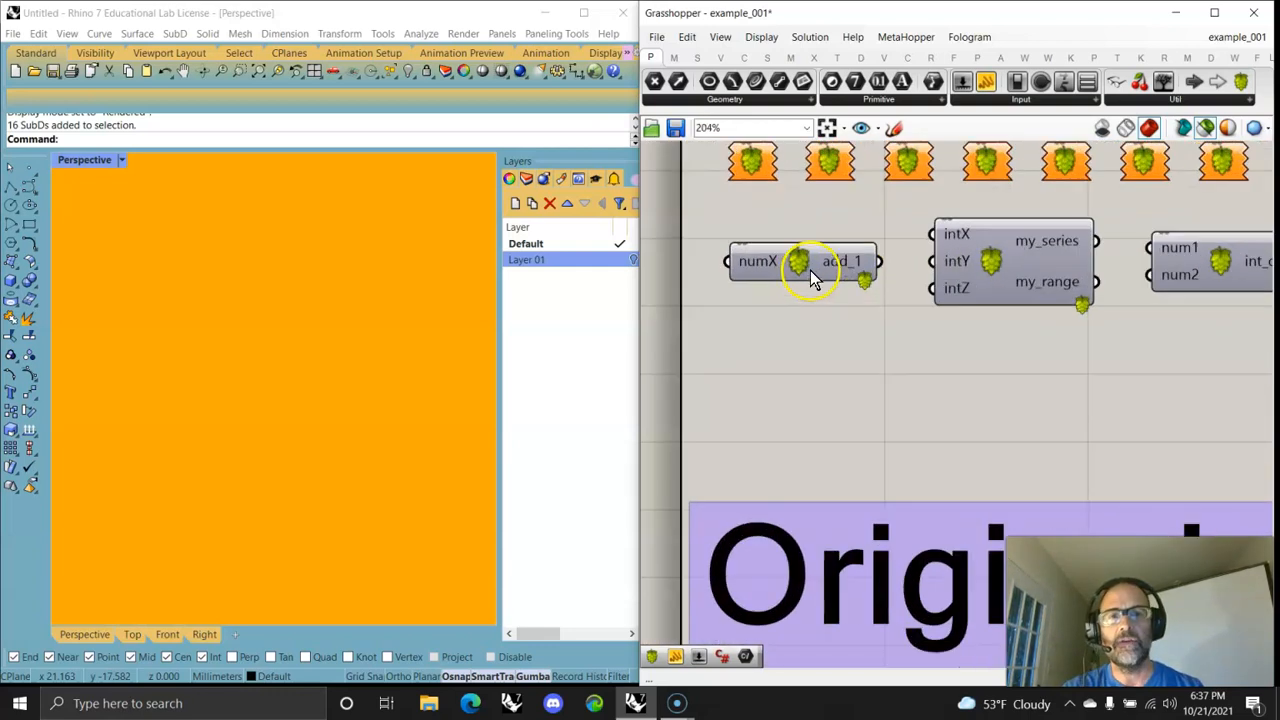
pyautogui.rightClick(800, 268)
pyautogui.click(845, 331)
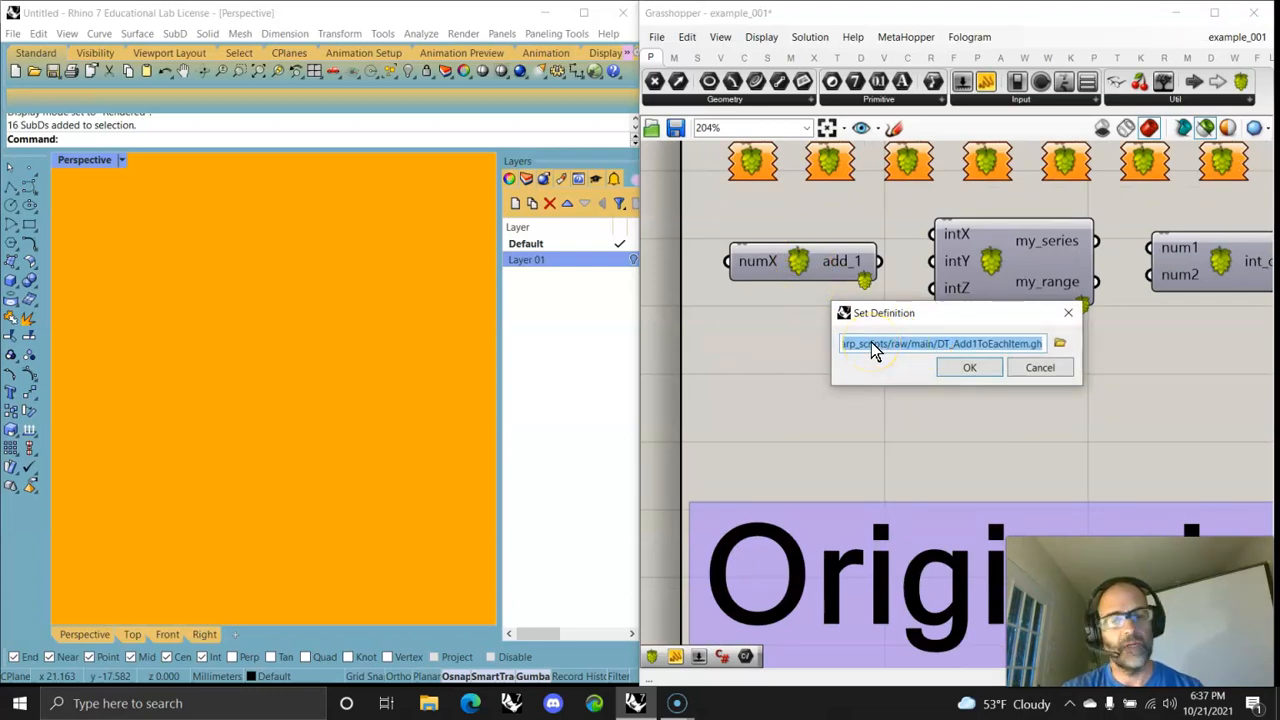
pyautogui.click(1068, 312)
# - Examine the inputs and outputs of the series/range, integer division, remainder, bool and increment Hops components
pyautogui.moveTo(1034, 391); pyautogui.dragTo(950, 398, button='right')
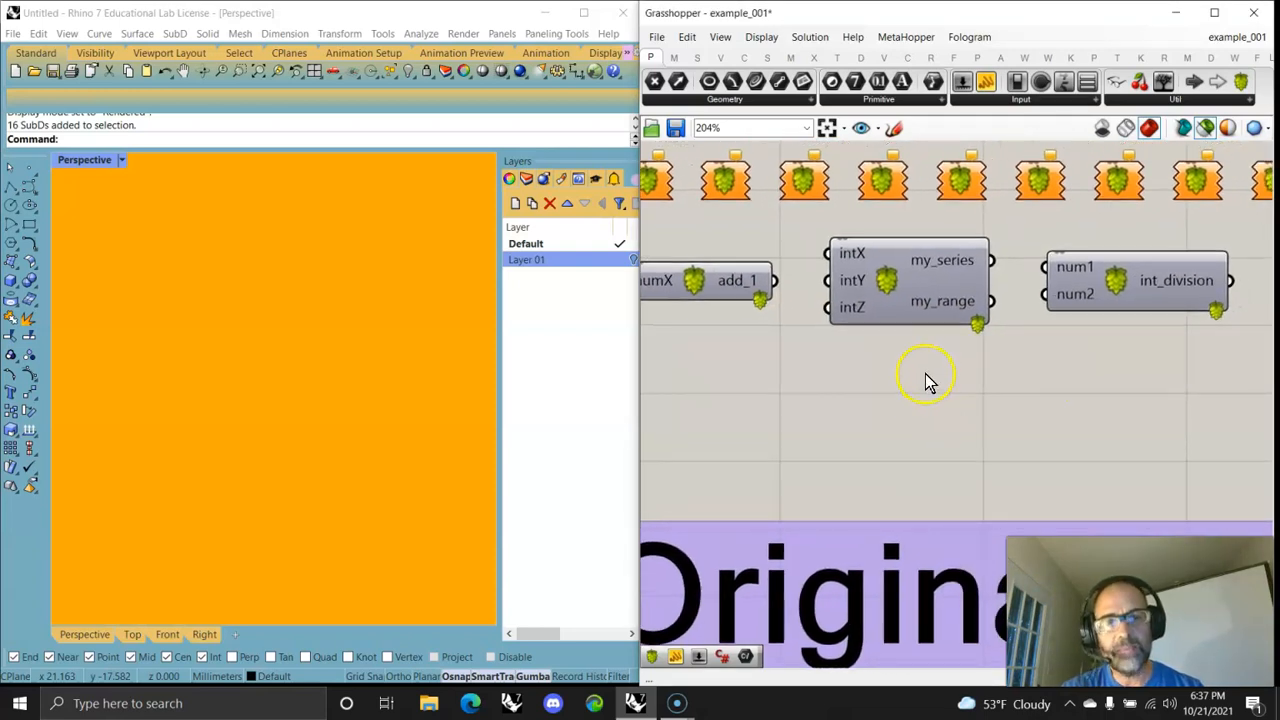
pyautogui.moveTo(992, 435); pyautogui.dragTo(858, 437, button='right')
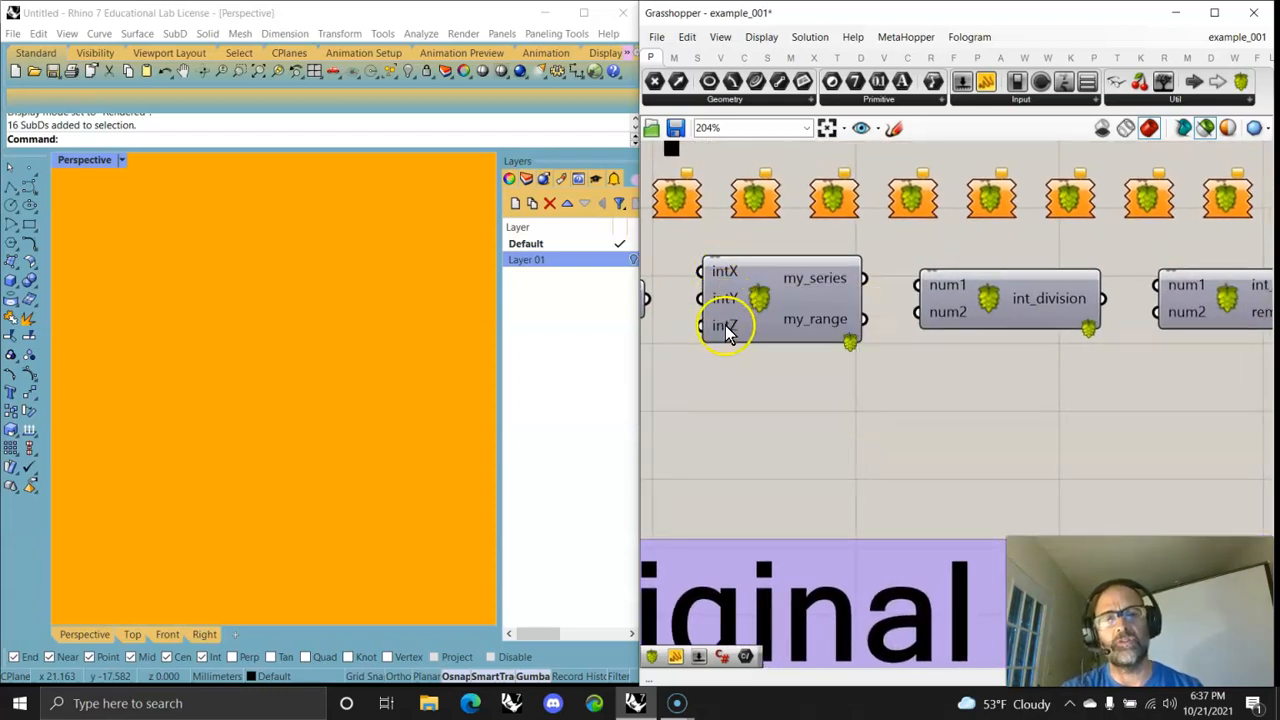
pyautogui.moveTo(820, 387); pyautogui.dragTo(782, 419, button='right')
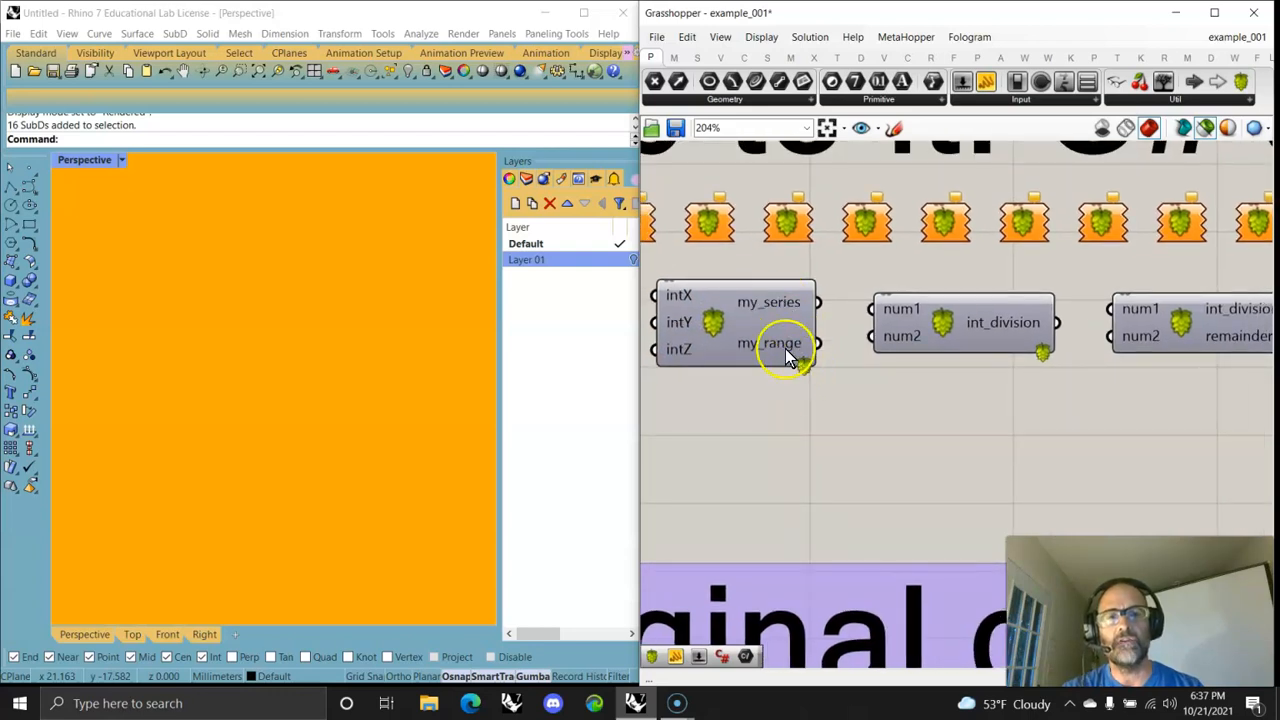
pyautogui.moveTo(983, 429); pyautogui.dragTo(782, 452, button='right')
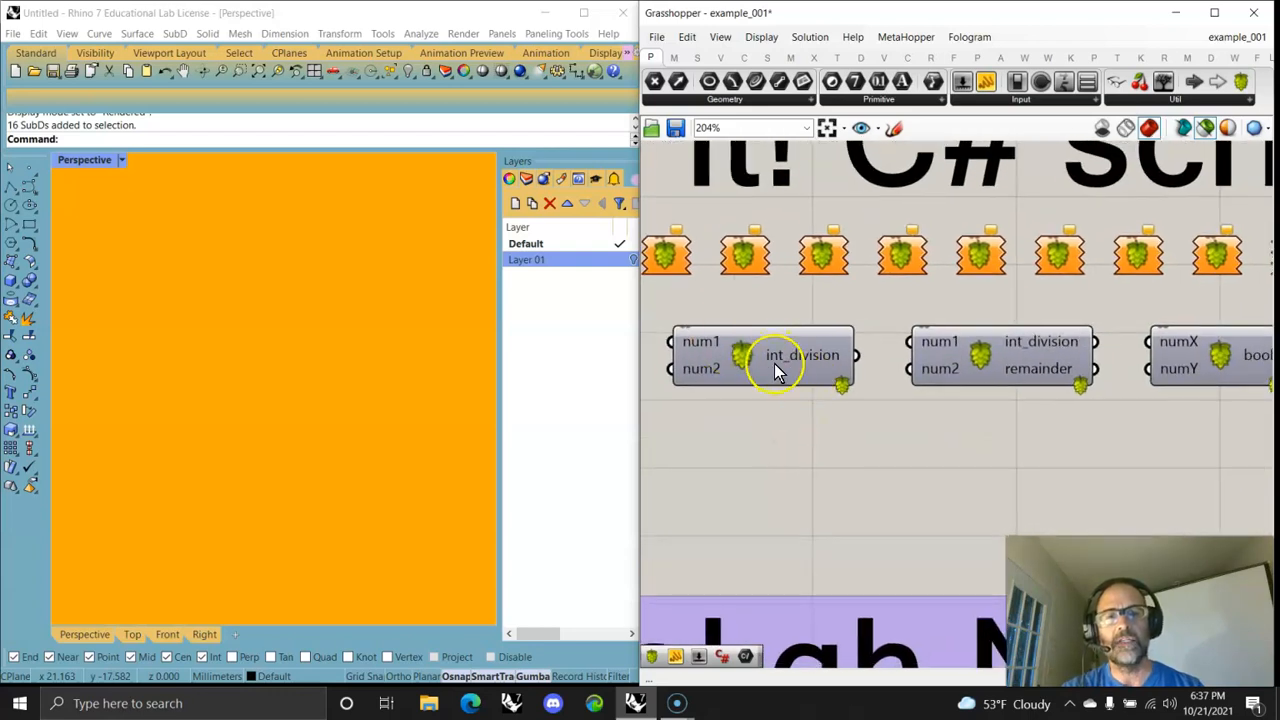
pyautogui.moveTo(988, 442); pyautogui.dragTo(846, 449, button='right')
pyautogui.moveTo(1159, 462)
pyautogui.mouseDown(button='right')
pyautogui.moveTo(935, 487)
pyautogui.moveTo(724, 466)
pyautogui.mouseUp(button='right')
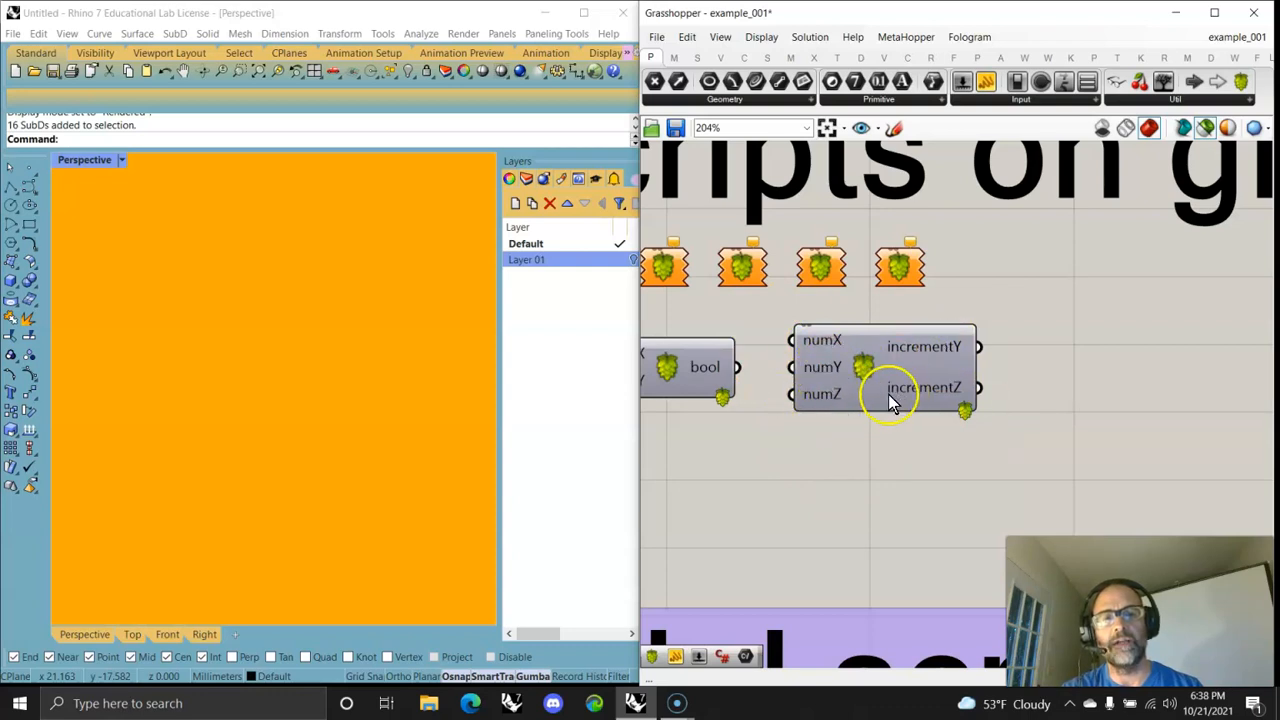
pyautogui.scroll(-5, 1049, 423)
pyautogui.moveTo(1011, 438); pyautogui.dragTo(974, 332, button='right')
pyautogui.scroll(2, 918, 374)
pyautogui.scroll(-3, 918, 374)
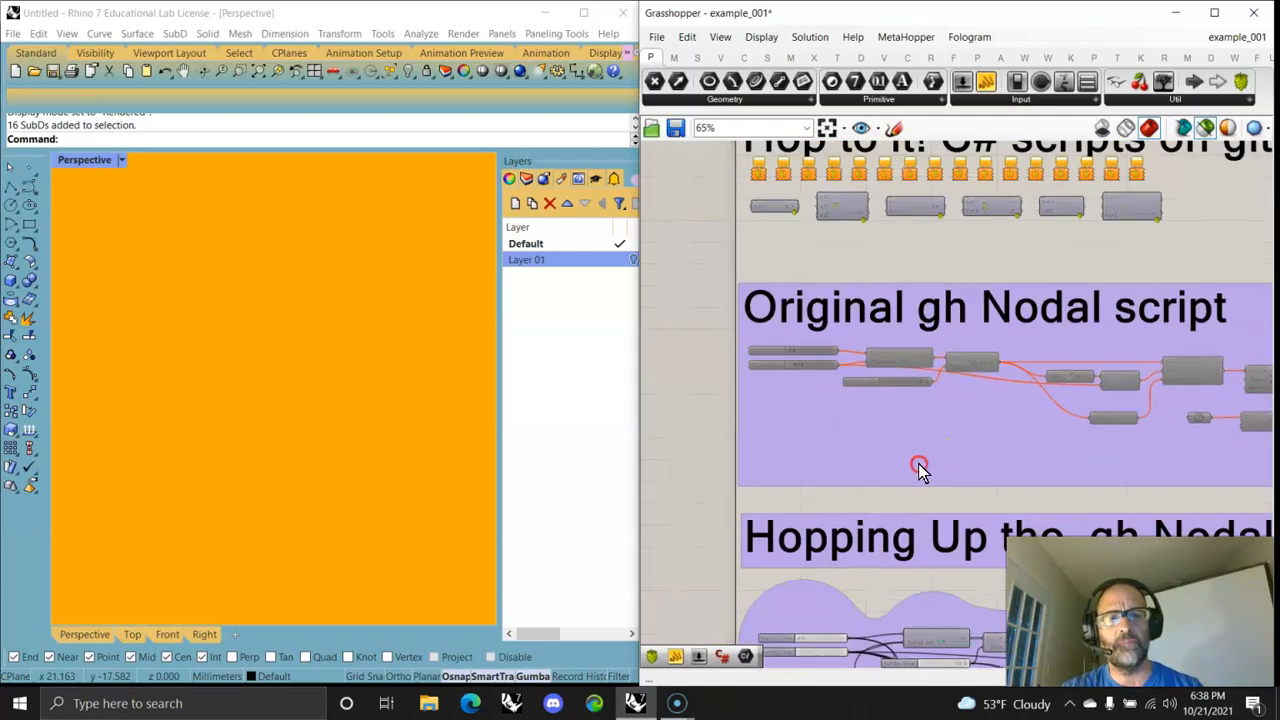
# - Examine how the Hops components are wired into the Hopping Up the gh Nodal script definition
pyautogui.moveTo(919, 462); pyautogui.dragTo(983, 197, button='right')
pyautogui.moveTo(1021, 421); pyautogui.dragTo(913, 298, button='right')
pyautogui.scroll(3, 905, 294)
pyautogui.moveTo(902, 350); pyautogui.dragTo(958, 289, button='right')
pyautogui.moveTo(962, 452); pyautogui.dragTo(823, 243, button='right')
pyautogui.scroll(-3, 868, 287)
pyautogui.moveTo(905, 348); pyautogui.dragTo(885, 285)
pyautogui.moveTo(893, 298); pyautogui.dragTo(953, 543, button='right')
pyautogui.scroll(3, 938, 415)
pyautogui.scroll(-2, 953, 543)
pyautogui.moveTo(1166, 446); pyautogui.dragTo(877, 381, button='right')
pyautogui.moveTo(1017, 369); pyautogui.dragTo(806, 403, button='right')
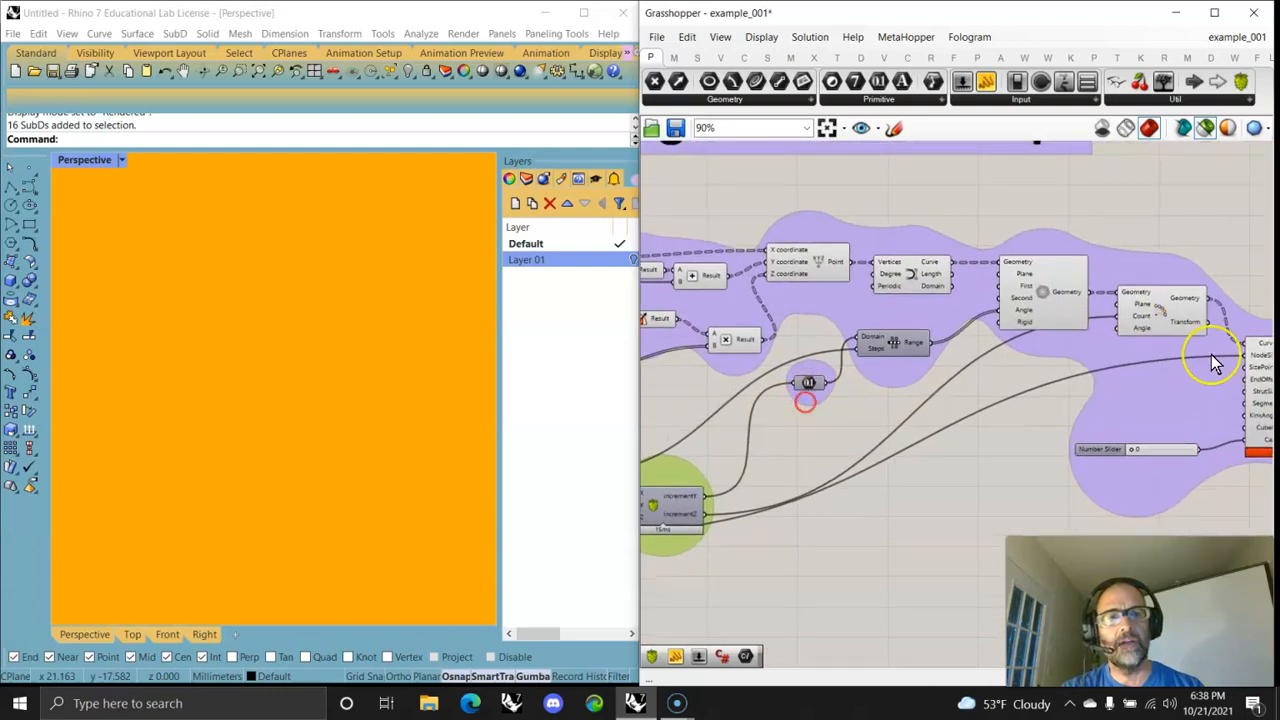
# - Select the pipe component at the end of the definition to preview its geometry in the Rhino viewport
pyautogui.moveTo(1236, 395); pyautogui.dragTo(997, 351, button='right')
pyautogui.click(1032, 336)
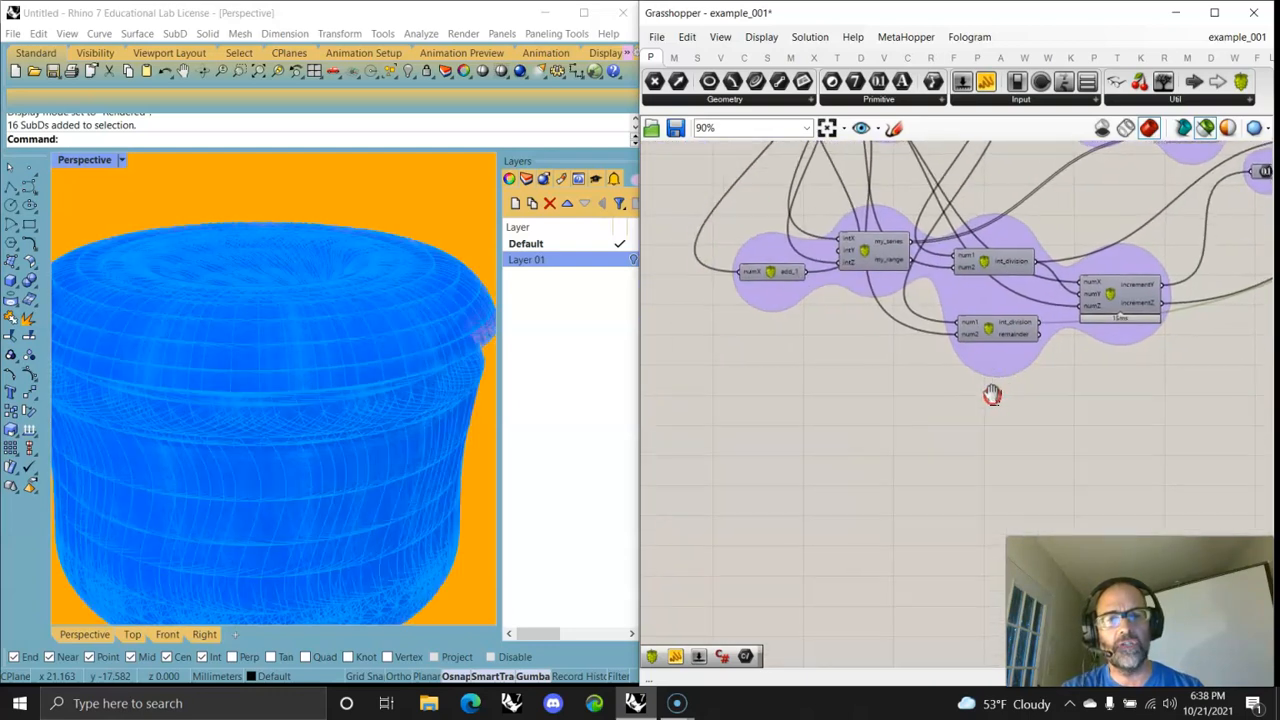
pyautogui.moveTo(993, 398); pyautogui.dragTo(1000, 397, button='right')
# - Move the Hops component with int_division and remainder outputs down and to the right, below the increment component
pyautogui.moveTo(1129, 449); pyautogui.dragTo(898, 442, button='right')
pyautogui.scroll(2, 888, 325)
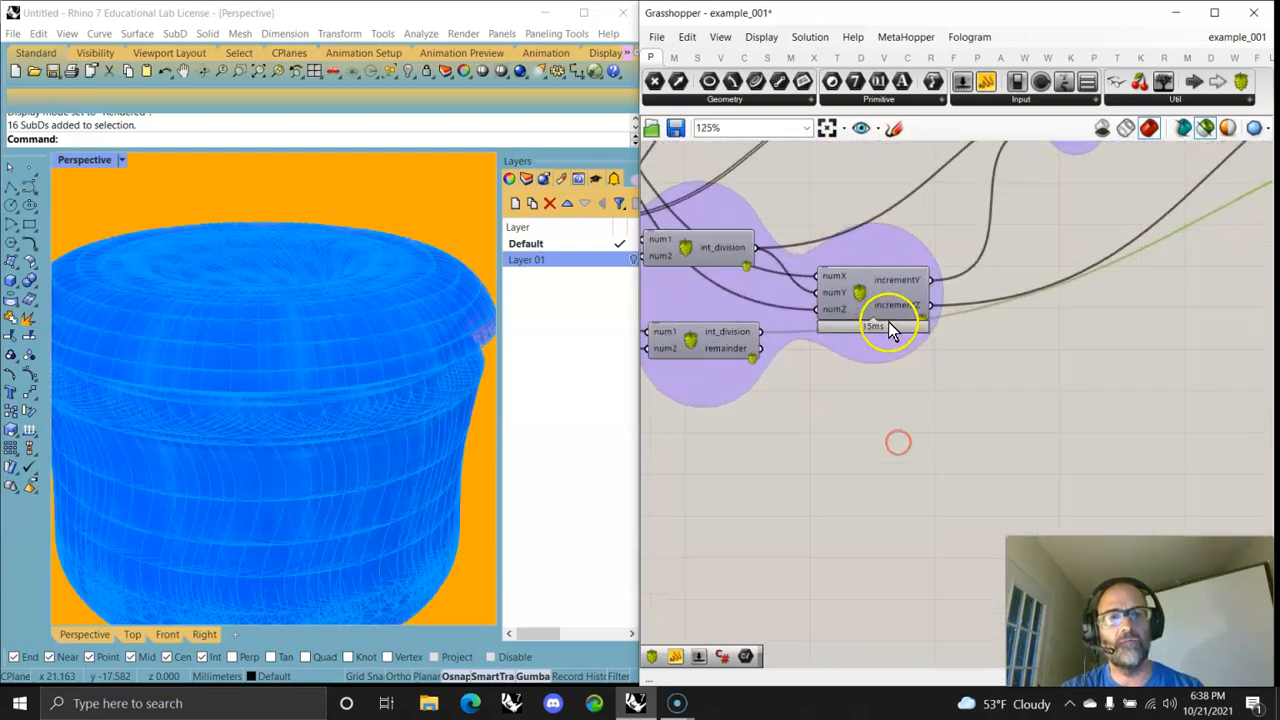
pyautogui.scroll(1, 893, 330)
pyautogui.moveTo(693, 355); pyautogui.dragTo(764, 384)
pyautogui.moveTo(722, 390); pyautogui.dragTo(1045, 408, button='right')
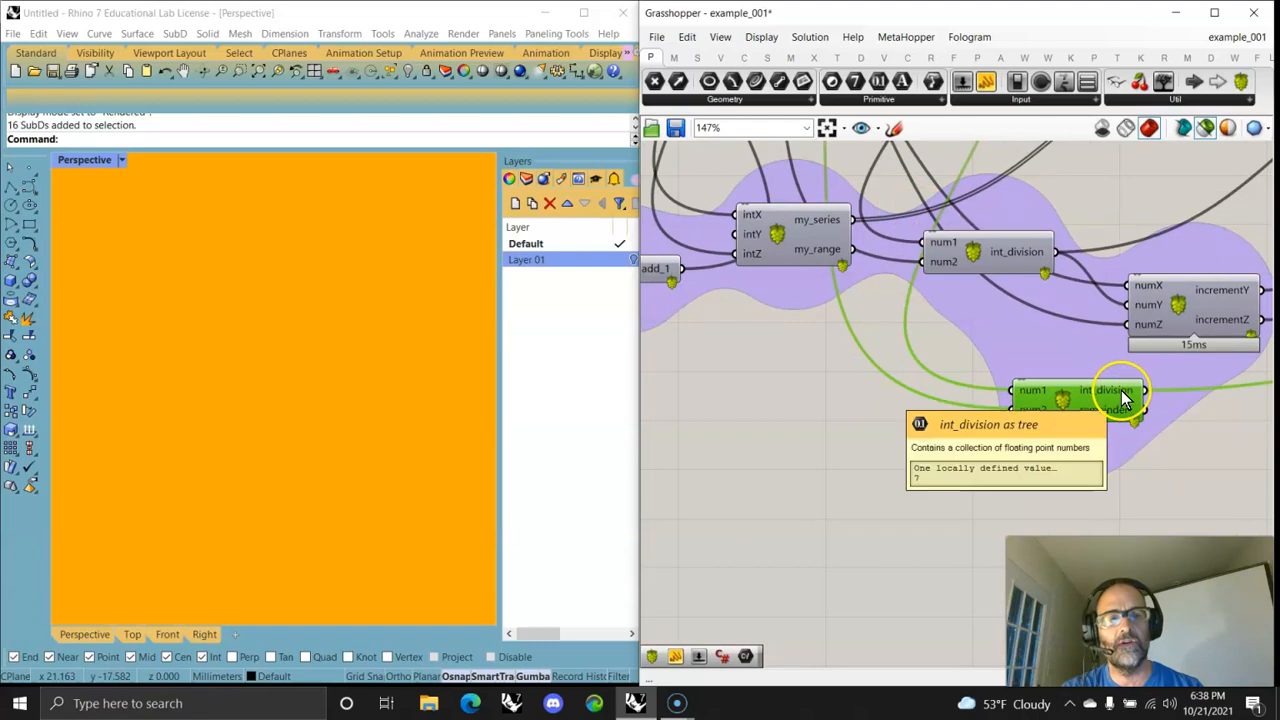
# - Trace the lower int_division output to the pipe's NodeSize input, and select the polar array to preview its curves
pyautogui.scroll(2, 1214, 443)
pyautogui.scroll(-5, 814, 414)
pyautogui.scroll(5, 1046, 343)
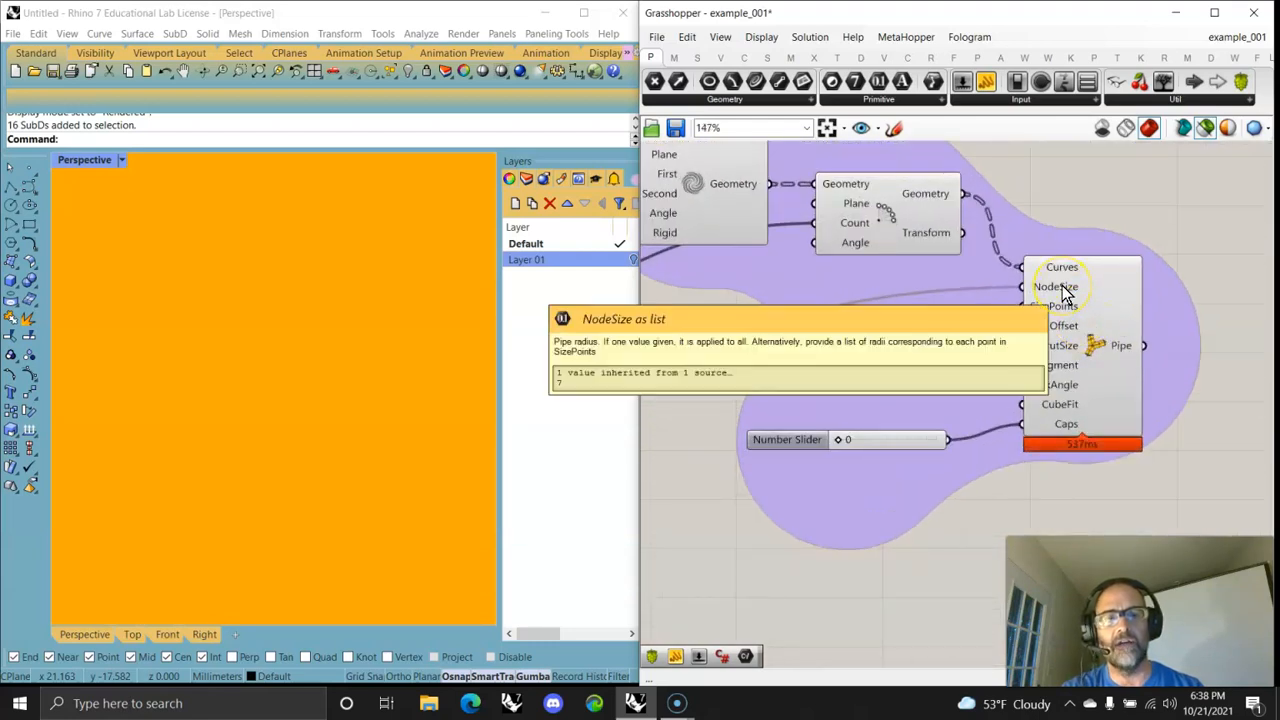
pyautogui.moveTo(867, 307); pyautogui.dragTo(1065, 358, button='right')
pyautogui.click(1065, 277)
pyautogui.moveTo(780, 483); pyautogui.dragTo(1017, 426, button='right')
pyautogui.moveTo(820, 470); pyautogui.dragTo(964, 447, button='right')
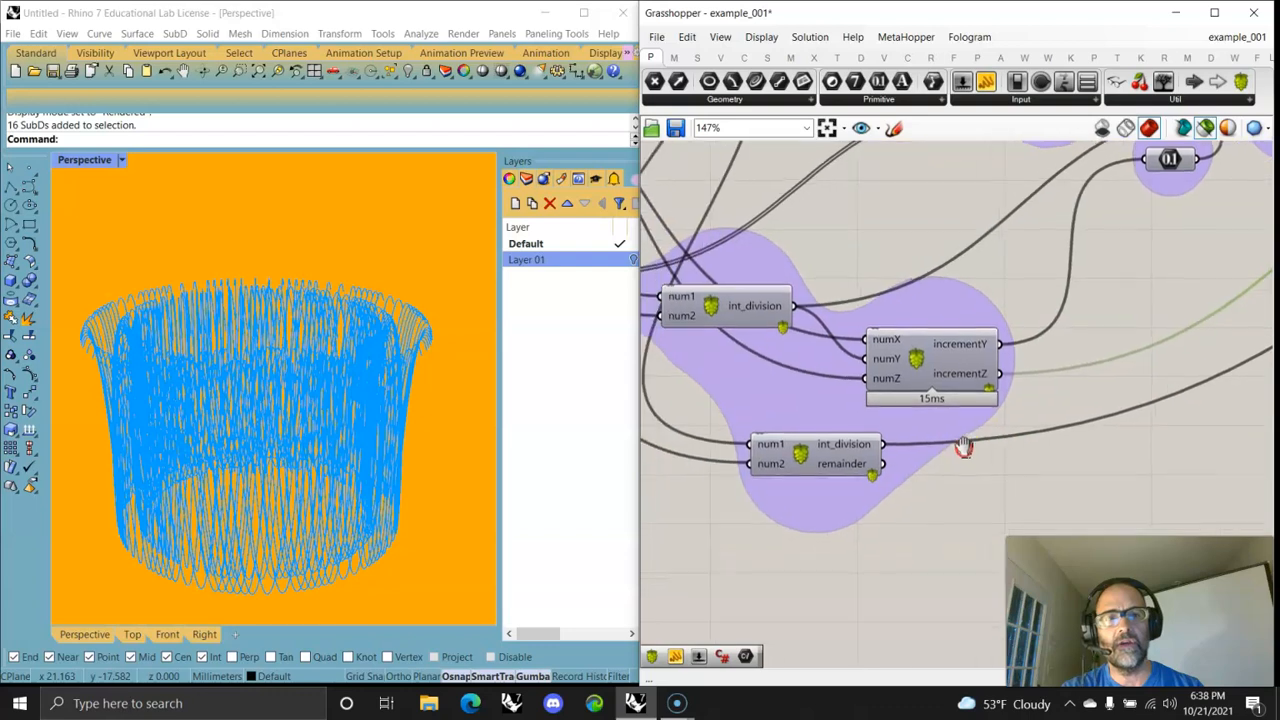
# - Select the increment Hops component and trace its numX and numZ inputs back toward the number sliders
pyautogui.moveTo(810, 390); pyautogui.dragTo(1008, 440, button='right')
pyautogui.click(1100, 400)
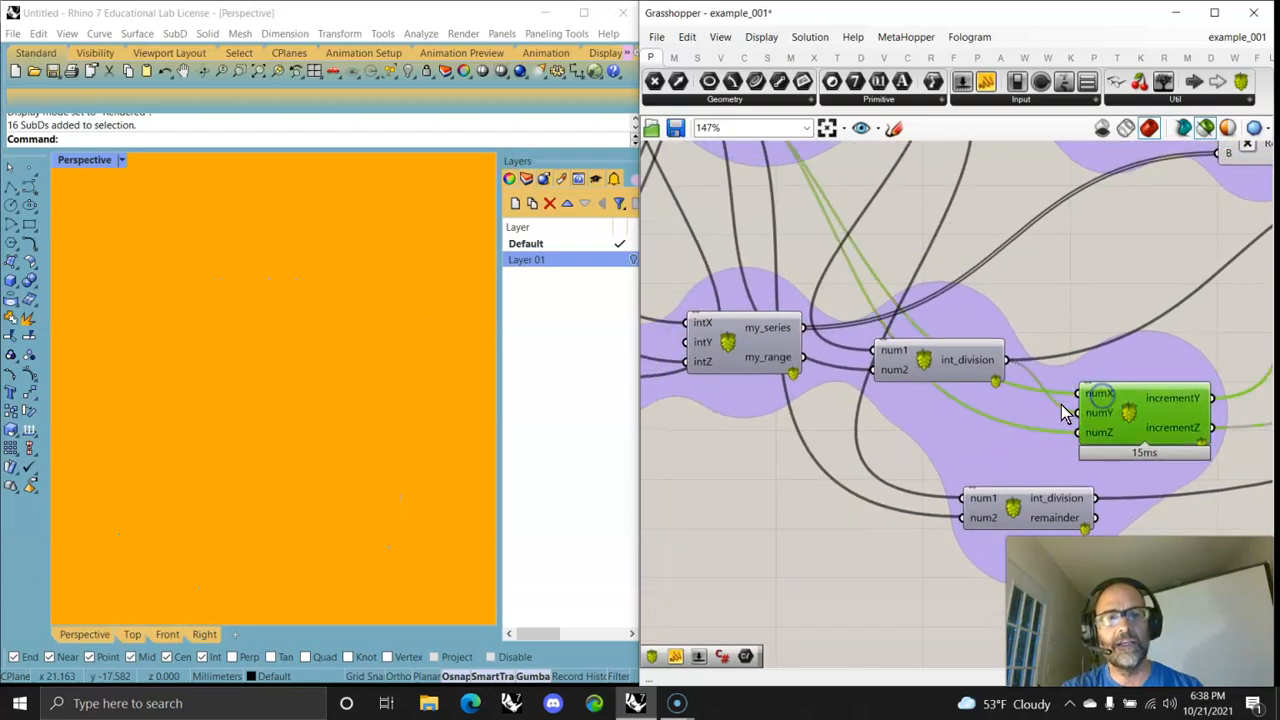
pyautogui.moveTo(760, 280); pyautogui.dragTo(930, 410, button='right')
pyautogui.moveTo(910, 308); pyautogui.dragTo(961, 372, button='right')
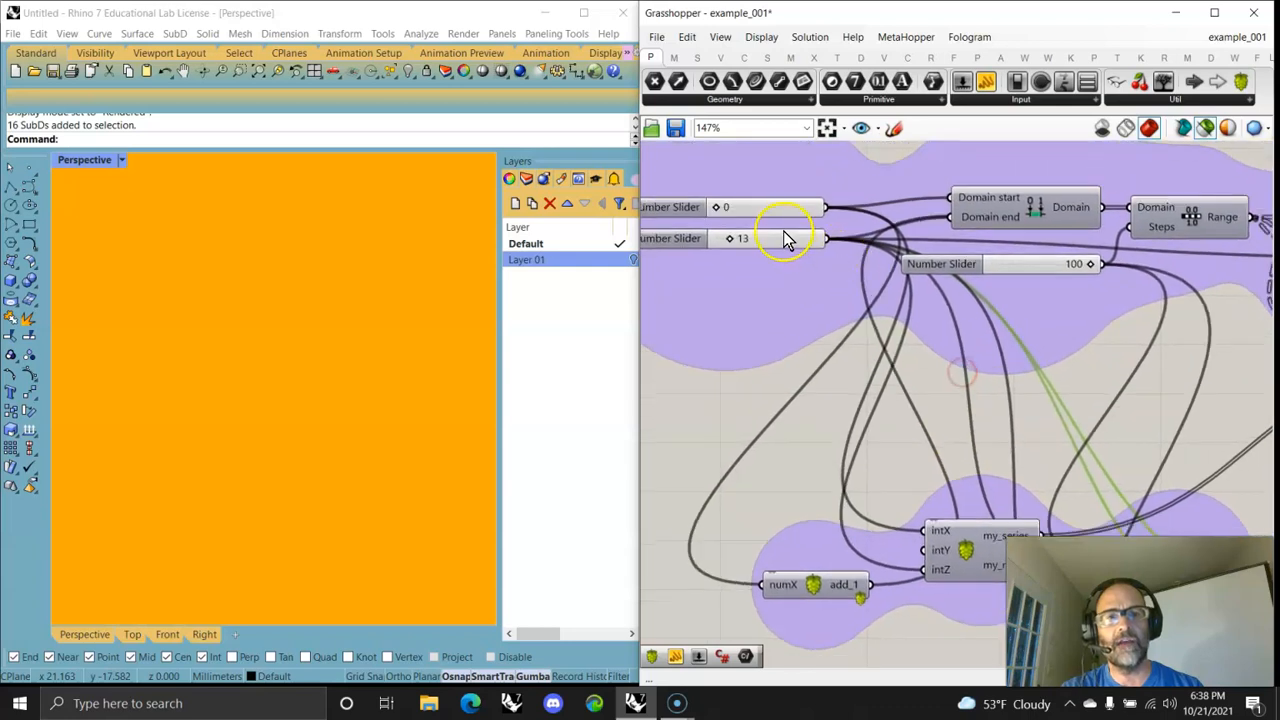
pyautogui.moveTo(1031, 469); pyautogui.dragTo(706, 266, button='right')
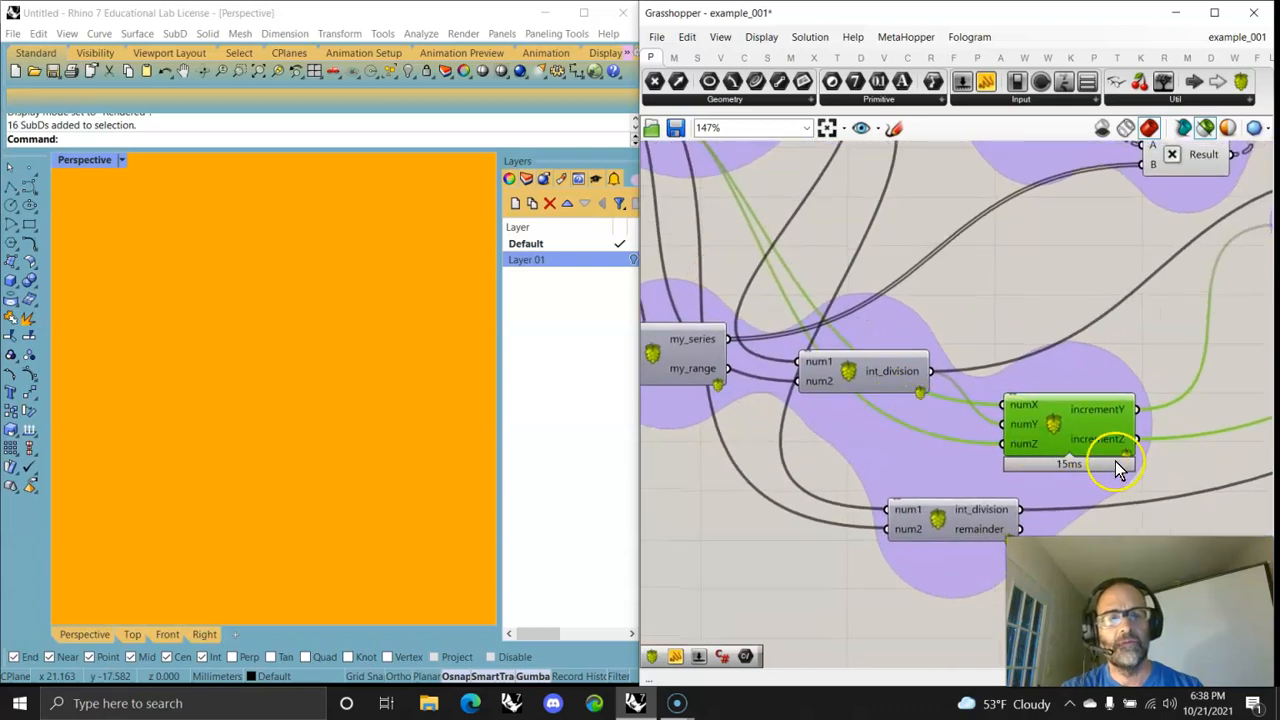
# - Follow the incrementZ output to the polar array's Count input and preview the arrayed curves
pyautogui.moveTo(1114, 457); pyautogui.dragTo(950, 415, button='right')
pyautogui.moveTo(1088, 381); pyautogui.dragTo(817, 440, button='right')
pyautogui.moveTo(1108, 343); pyautogui.dragTo(926, 471, button='right')
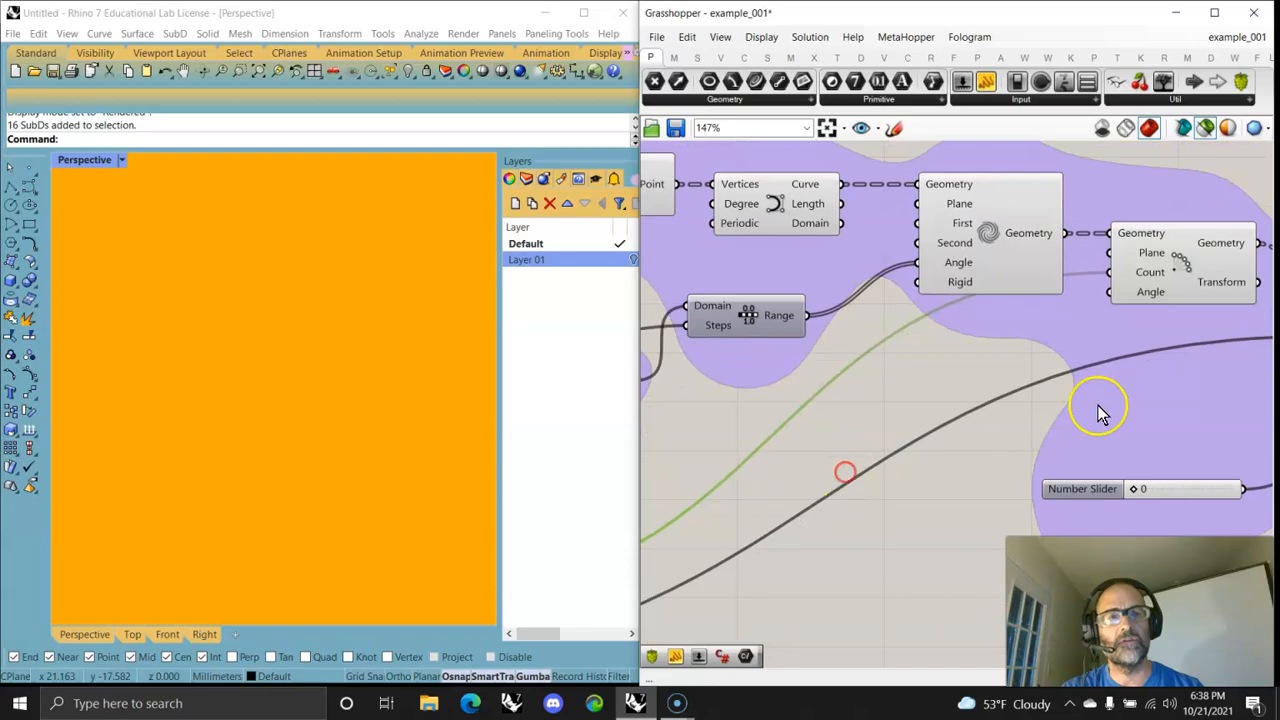
pyautogui.moveTo(1089, 410); pyautogui.dragTo(994, 415, button='right')
pyautogui.click(1088, 273)
pyautogui.moveTo(357, 391); pyautogui.dragTo(307, 424, button='right')
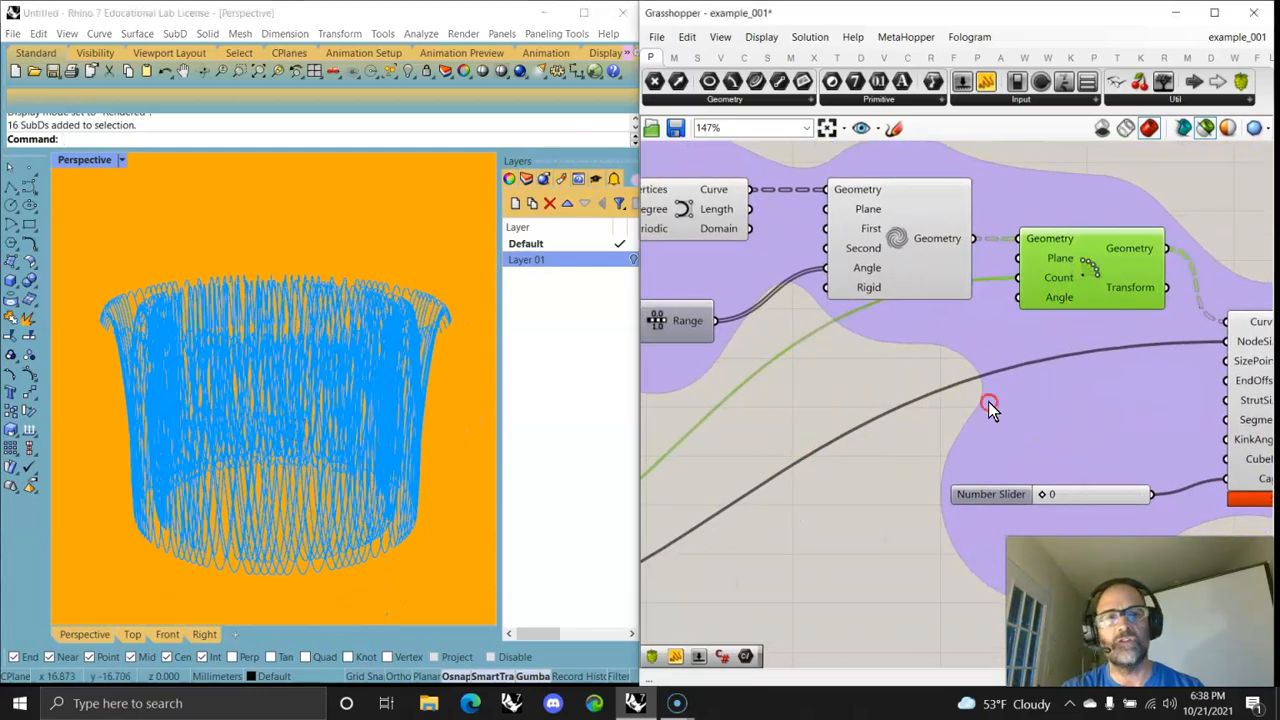
# - Select the component before the polar array and trace its Angle input through Range to the Angle number parameter
pyautogui.moveTo(988, 401); pyautogui.dragTo(1204, 417, button='right')
pyautogui.click(1100, 255)
pyautogui.moveTo(908, 416); pyautogui.dragTo(1157, 386, button='right')
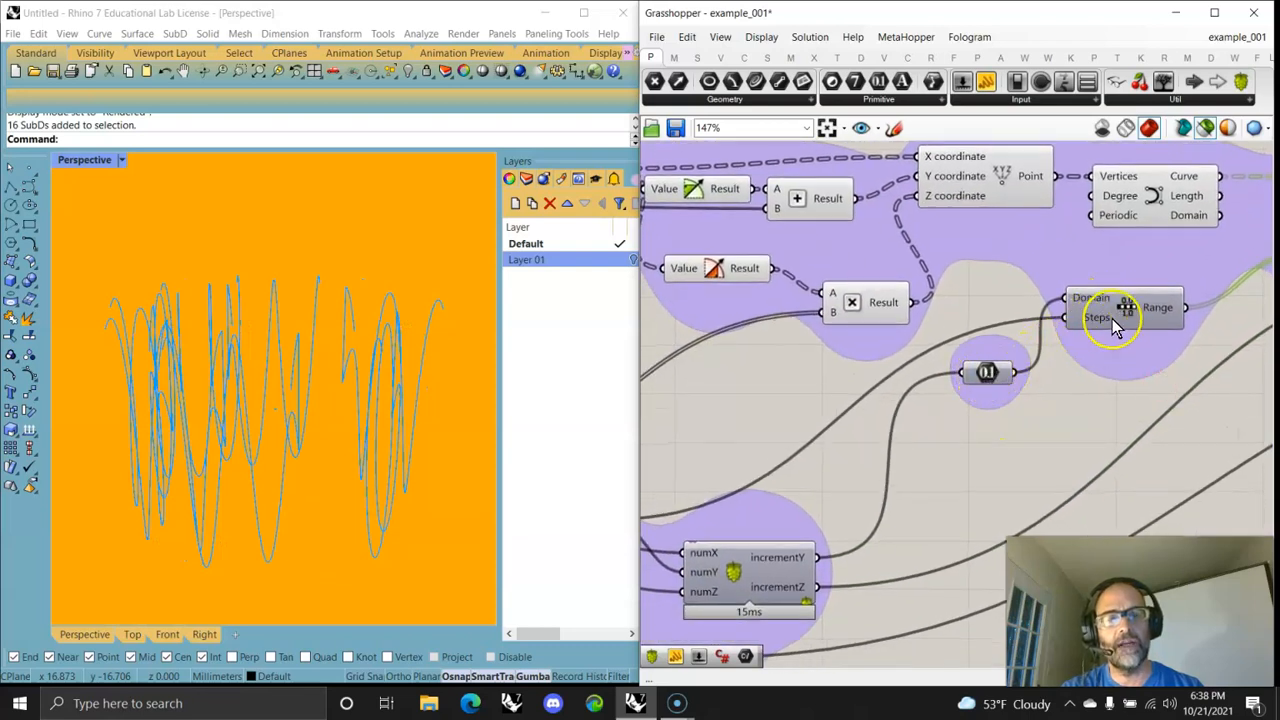
pyautogui.moveTo(862, 462); pyautogui.dragTo(1160, 357, button='right')
pyautogui.click(870, 422)
pyautogui.moveTo(870, 422)
pyautogui.moveTo(1120, 356); pyautogui.dragTo(1022, 404, button='right')
pyautogui.click(870, 338)
pyautogui.moveTo(872, 340)
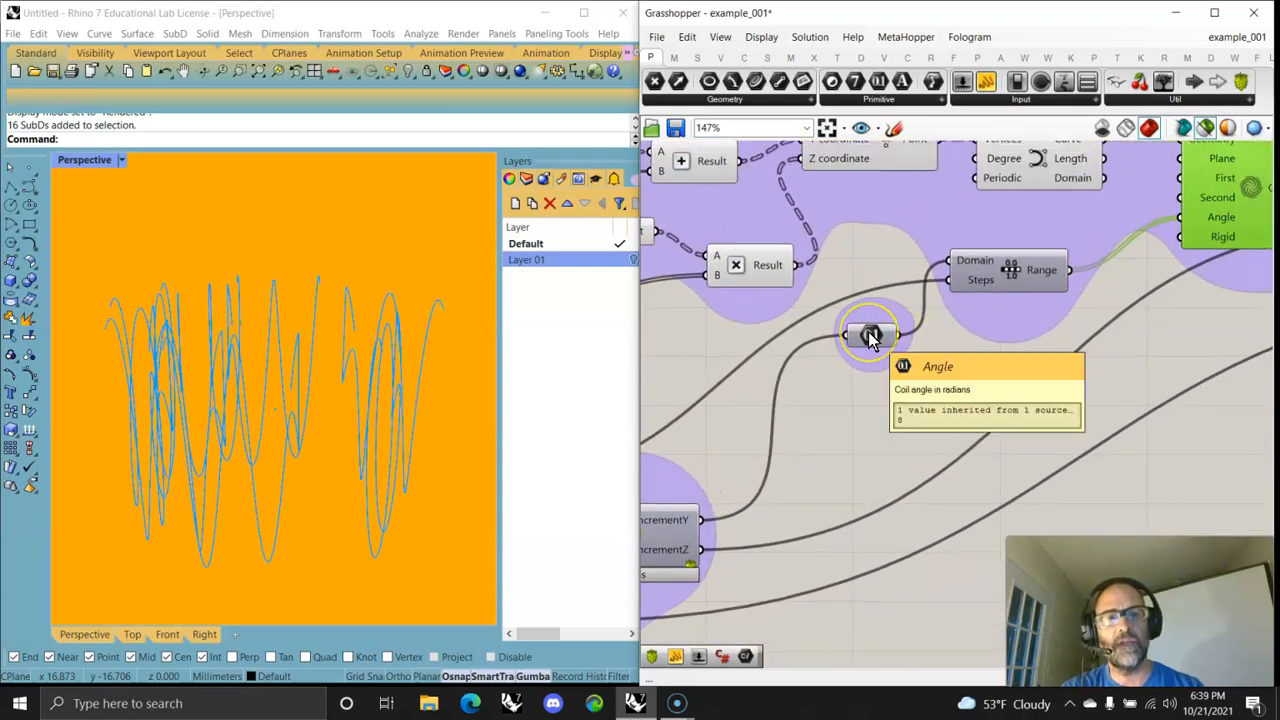
# - Trace the Angle number parameter back to the incrementY output and examine which components and sliders feed the increment Hops component
pyautogui.moveTo(948, 431); pyautogui.dragTo(1110, 379, button='right')
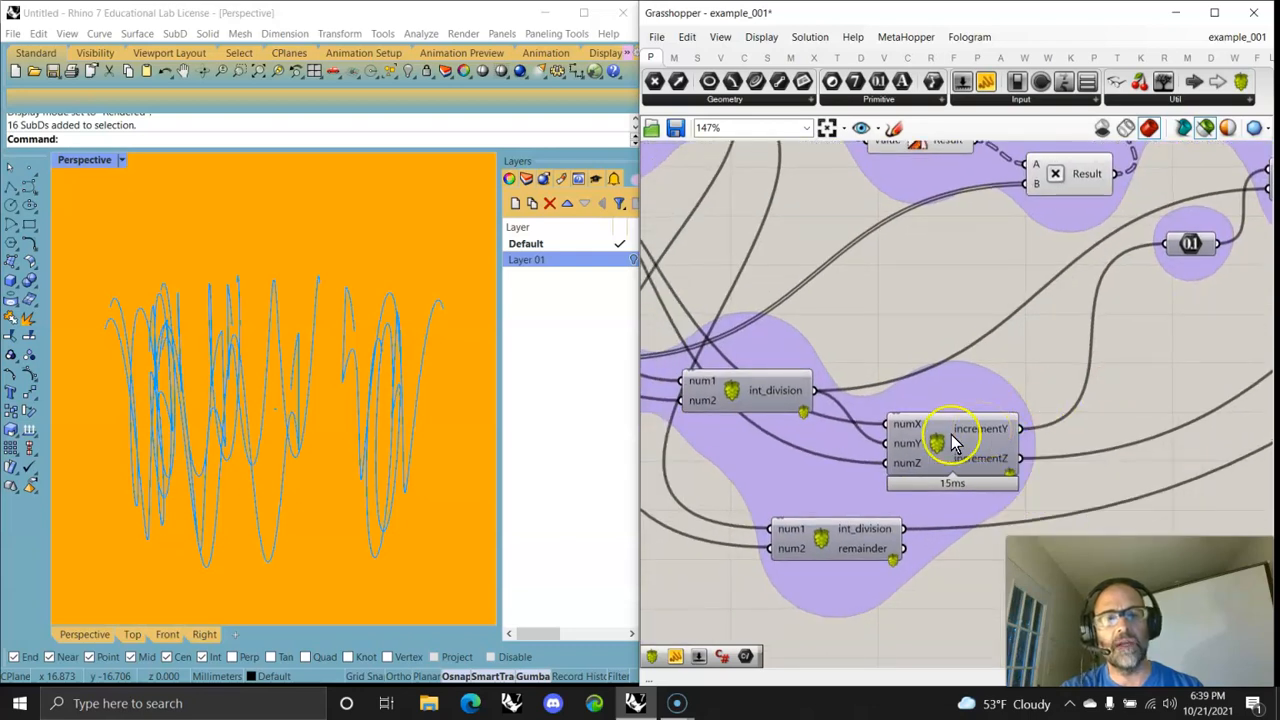
pyautogui.moveTo(845, 450); pyautogui.dragTo(918, 432, button='right')
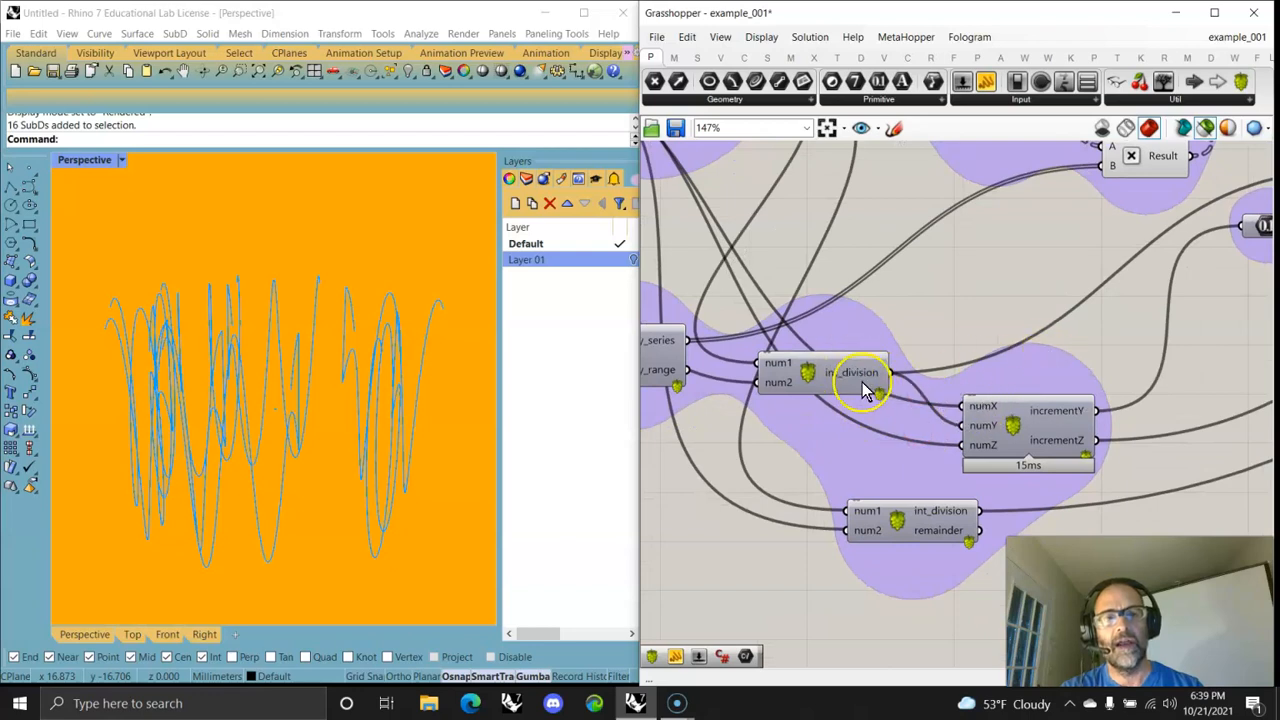
pyautogui.moveTo(866, 390); pyautogui.dragTo(966, 430, button='right')
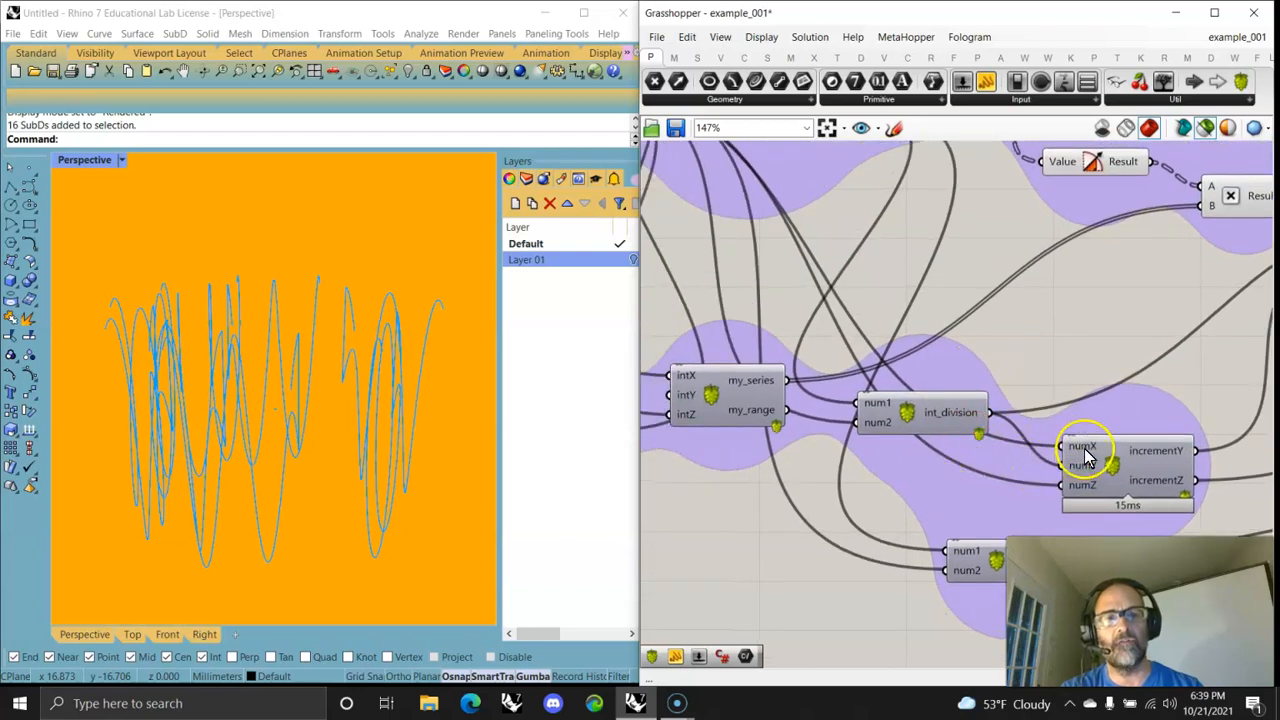
pyautogui.click(1087, 455)
pyautogui.moveTo(811, 250); pyautogui.dragTo(995, 385, button='right')
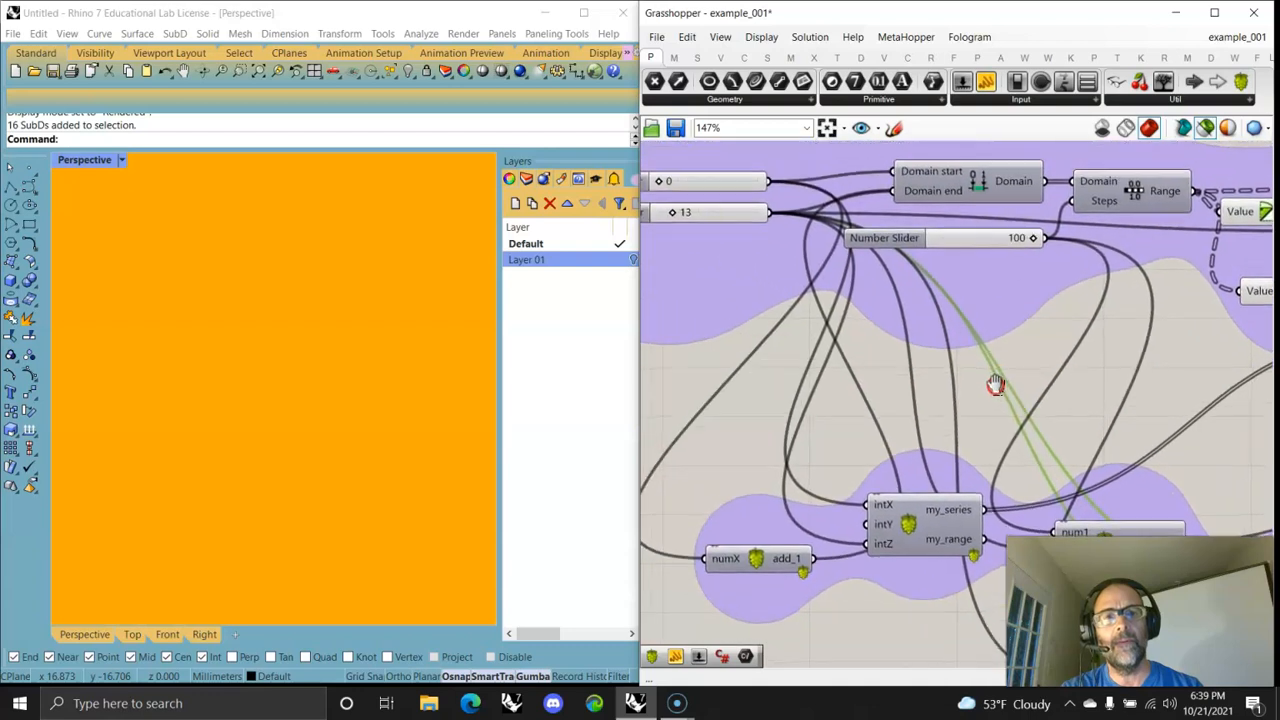
pyautogui.moveTo(1222, 490)
pyautogui.mouseDown(button='right')
pyautogui.moveTo(877, 474)
pyautogui.moveTo(840, 451)
pyautogui.moveTo(794, 466)
pyautogui.moveTo(1035, 410)
pyautogui.moveTo(920, 409)
pyautogui.moveTo(1060, 360)
pyautogui.mouseUp(button='right')
pyautogui.scroll(-3, 1052, 359)
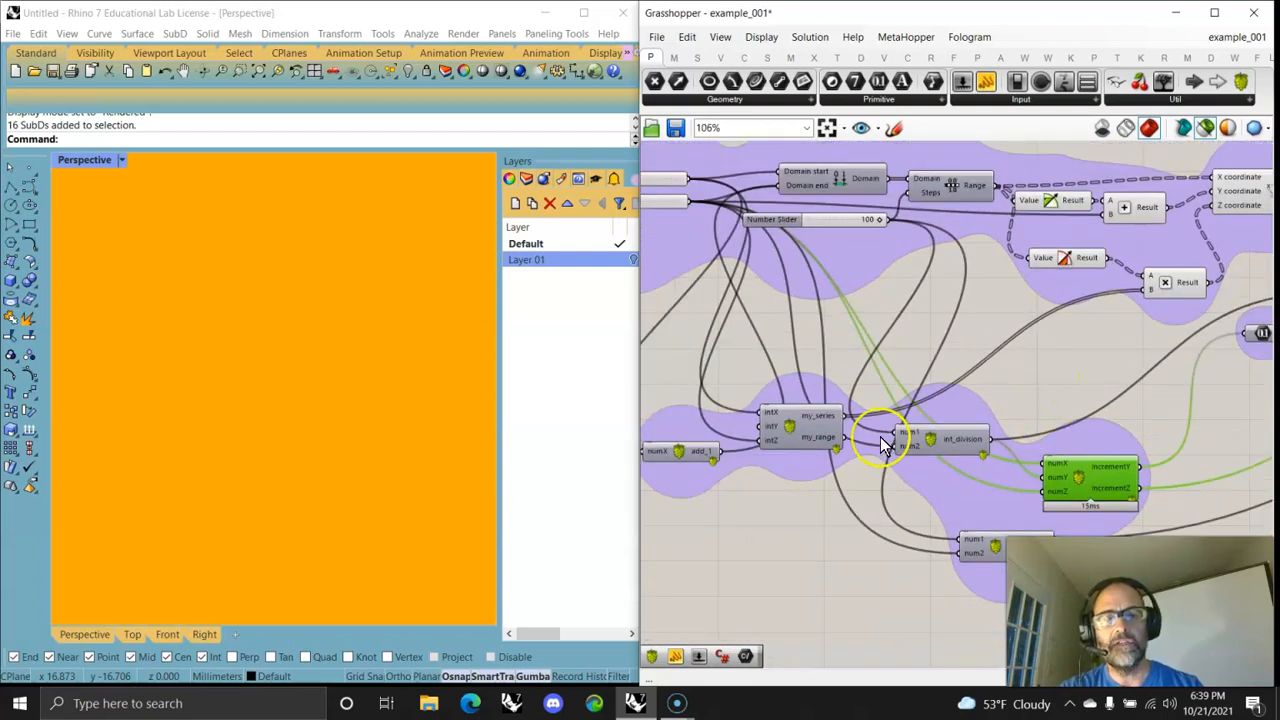
# - Follow my_series through the multiplication into the Z coordinate and preview the points from the XYZ point component
pyautogui.click(785, 450)
pyautogui.click(1168, 282)
pyautogui.click(1240, 195)
pyautogui.moveTo(222, 462)
pyautogui.mouseDown(button='right')
pyautogui.moveTo(349, 471)
pyautogui.moveTo(266, 480)
pyautogui.moveTo(238, 468)
pyautogui.mouseUp(button='right')
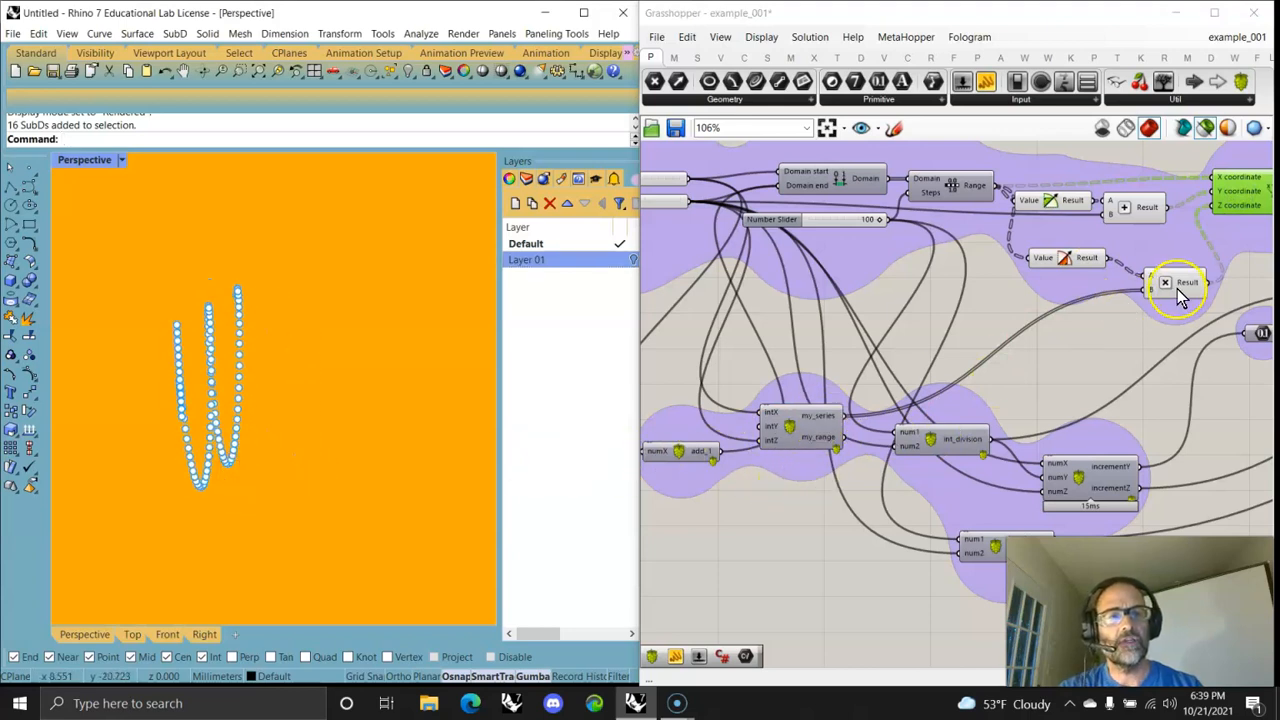
pyautogui.moveTo(1103, 306)
pyautogui.mouseDown(button='right')
pyautogui.moveTo(1020, 337)
pyautogui.moveTo(1047, 329)
pyautogui.mouseUp(button='right')
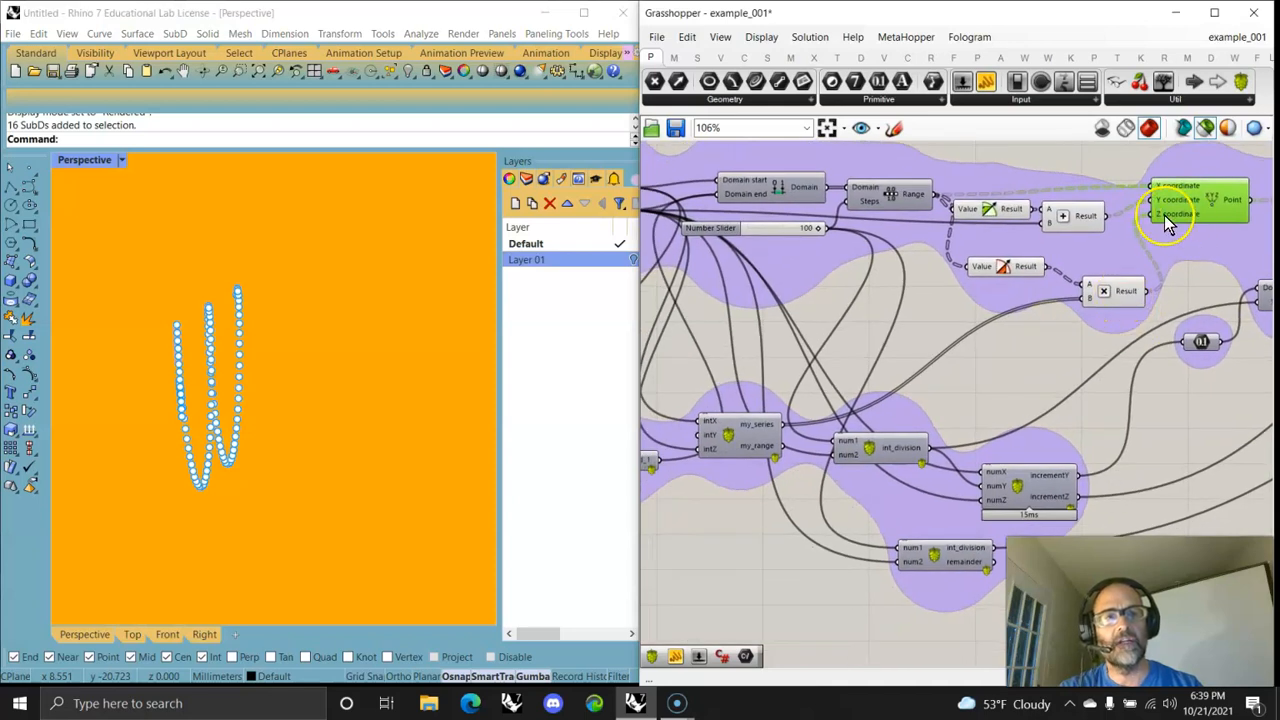
# - Select the pipe component to check the definition's final geometry, and clear the selection
pyautogui.moveTo(1150, 390); pyautogui.dragTo(786, 351, button='right')
pyautogui.scroll(-3, 852, 342)
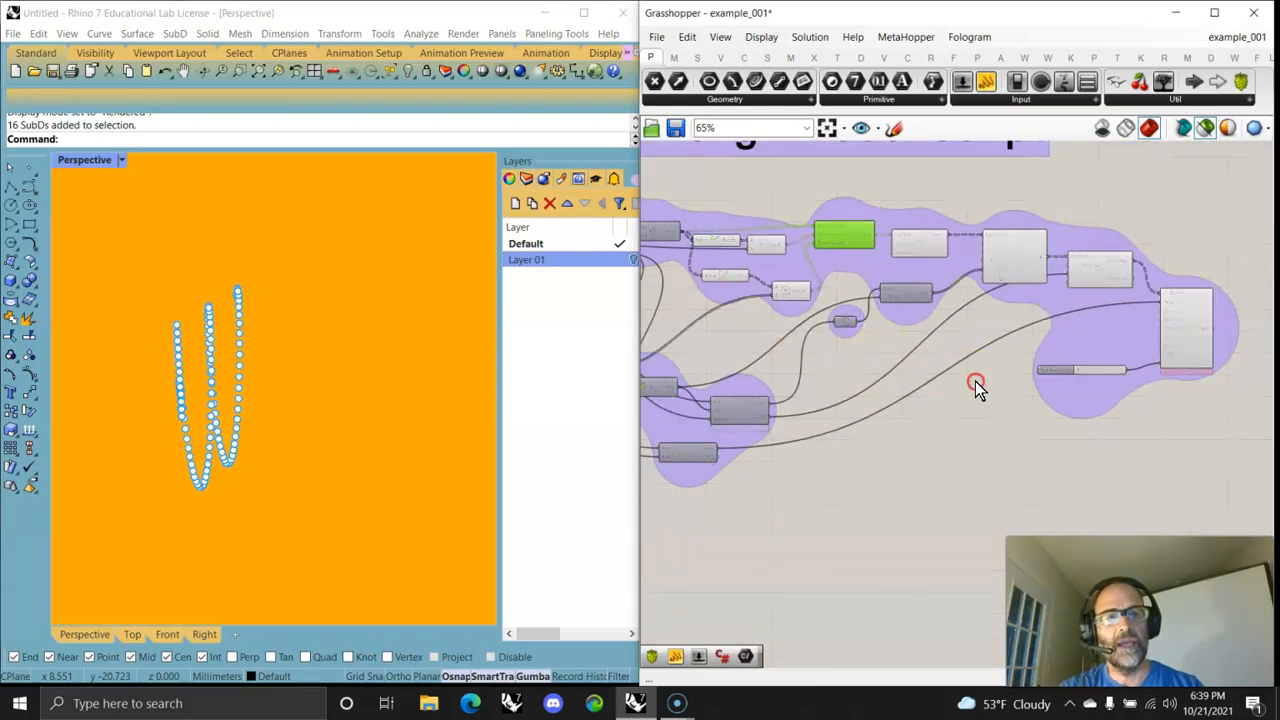
pyautogui.moveTo(975, 381); pyautogui.dragTo(822, 351, button='right')
pyautogui.click(1038, 292)
pyautogui.moveTo(323, 481)
pyautogui.mouseDown(button='right')
pyautogui.moveTo(326, 509)
pyautogui.moveTo(323, 466)
pyautogui.moveTo(337, 466)
pyautogui.mouseUp(button='right')
pyautogui.click(1011, 431)
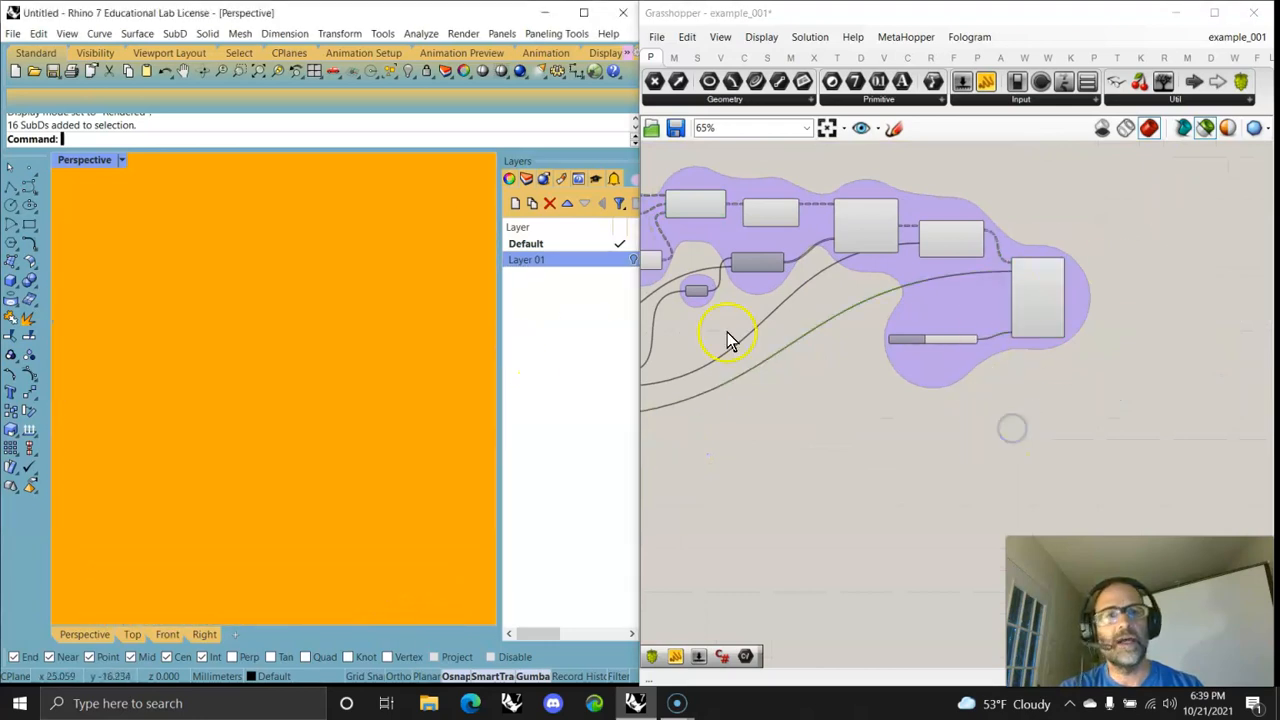
# - Turn on Layer 01 and inspect the outside and inside of its rendered geometry in the Perspective viewport
pyautogui.click(632, 260)
pyautogui.moveTo(313, 391); pyautogui.dragTo(330, 475, button='right')
pyautogui.scroll(-6, 311, 427)
pyautogui.scroll(8, 300, 434)
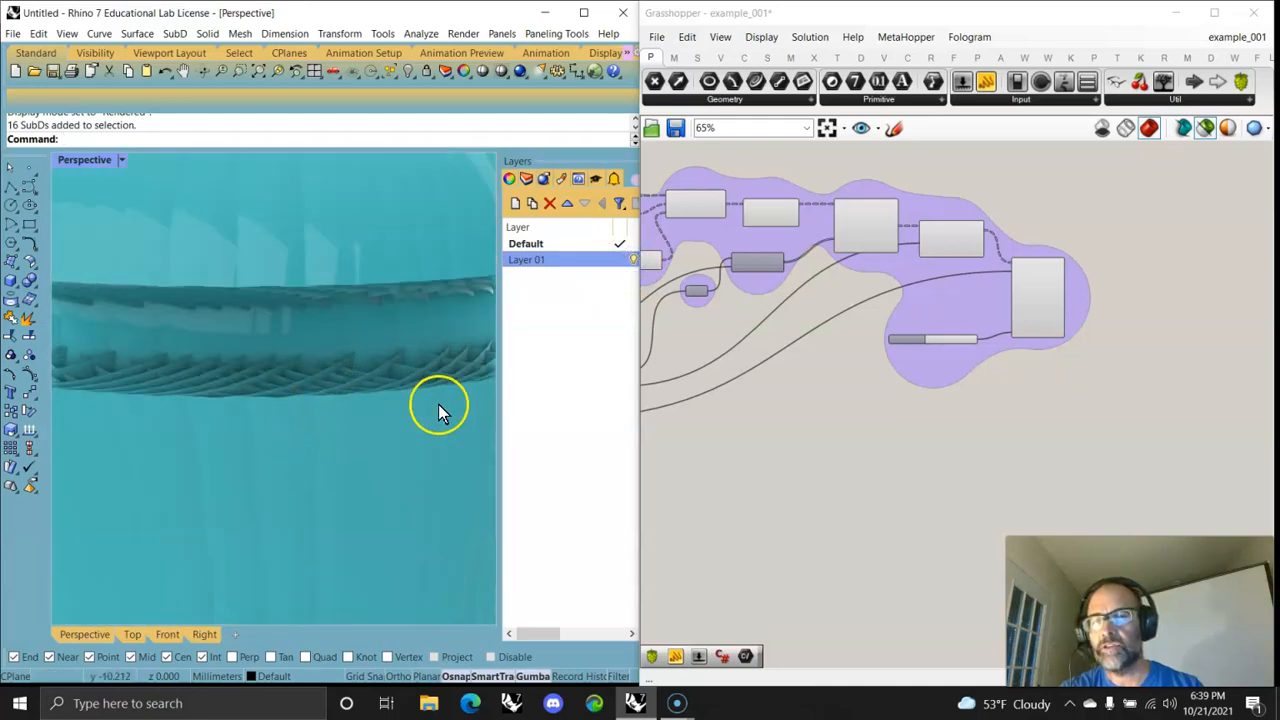
pyautogui.moveTo(371, 409); pyautogui.dragTo(335, 426, button='right')
pyautogui.scroll(-6, 371, 410)
pyautogui.scroll(6, 313, 483)
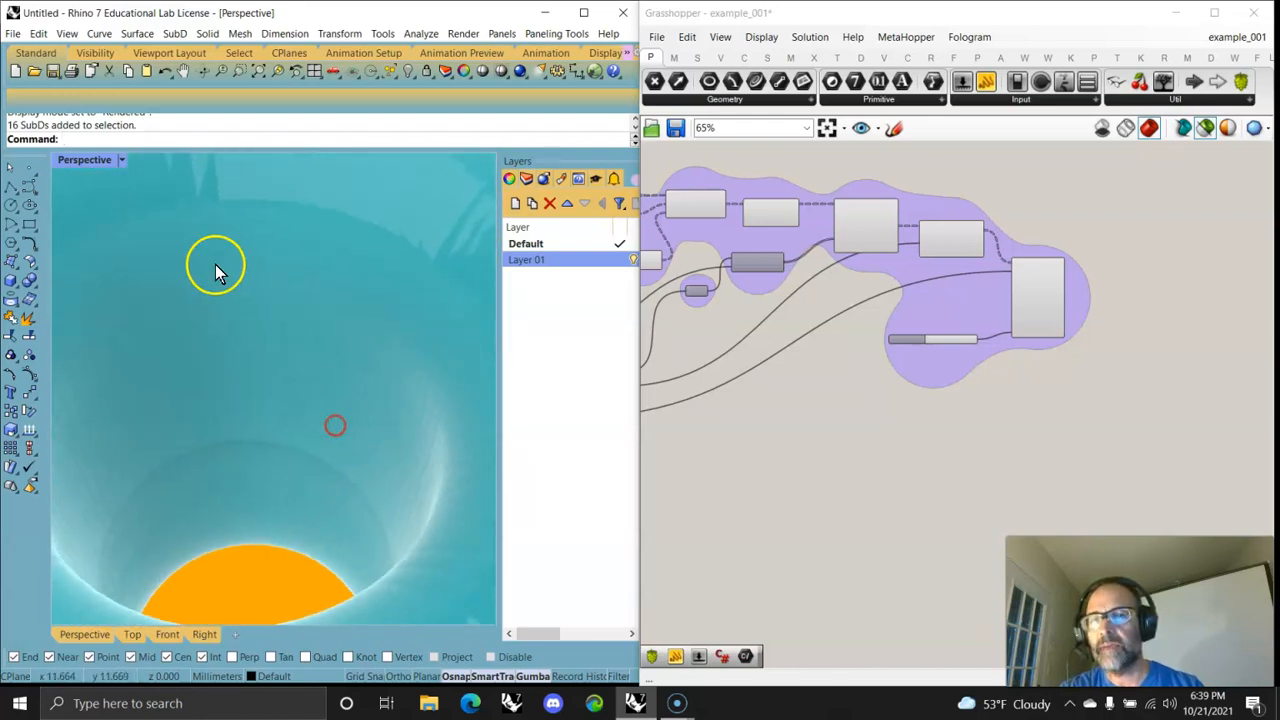
# - Set the Perspective viewport to the Artistic display mode and inspect the vessel's crosshatched band and rim
pyautogui.click(84, 162)
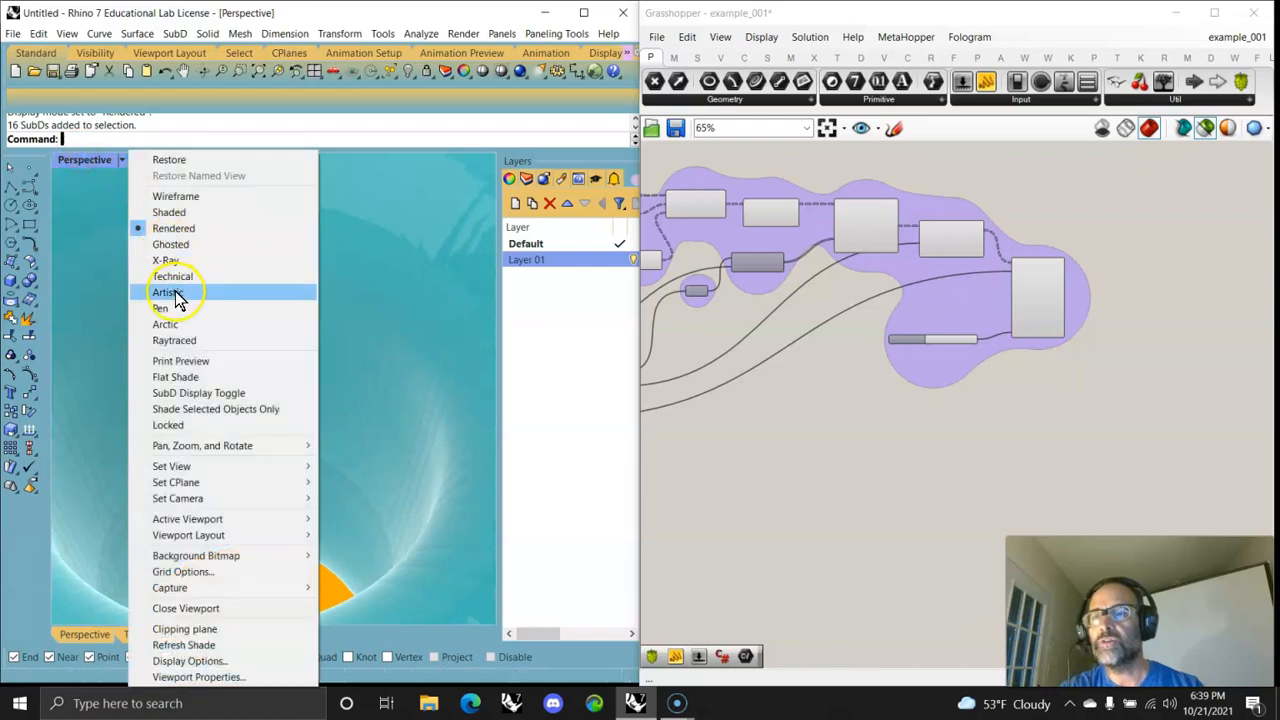
pyautogui.click(172, 292)
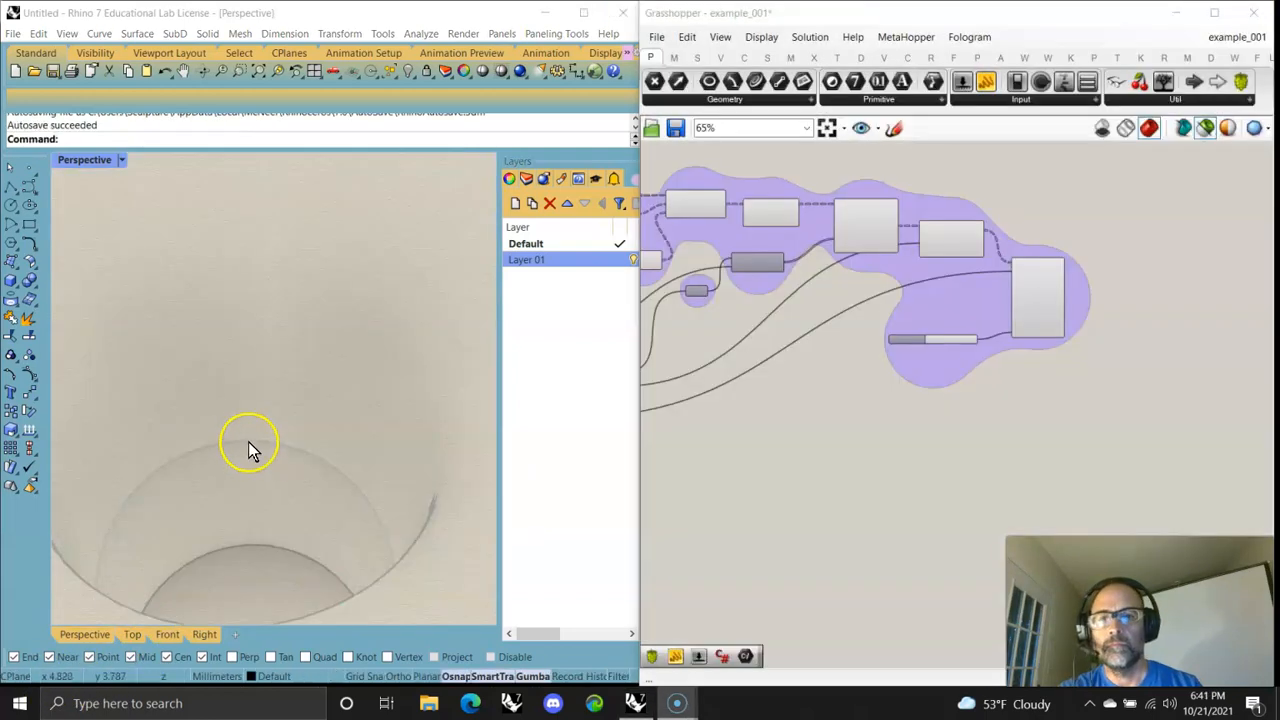
pyautogui.scroll(-5, 249, 446)
pyautogui.moveTo(249, 446); pyautogui.dragTo(280, 411, button='right')
pyautogui.scroll(6, 278, 423)
pyautogui.scroll(-5, 278, 414)
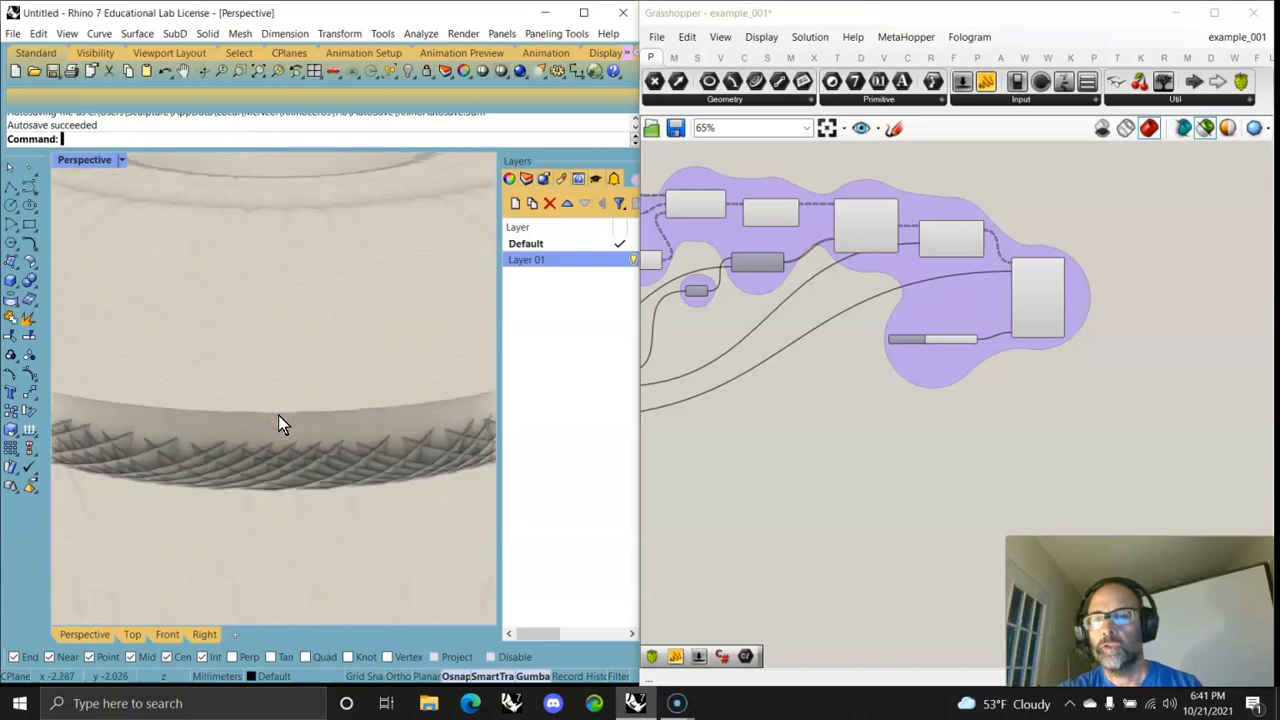
pyautogui.scroll(-5, 324, 431)
pyautogui.scroll(5, 318, 440)
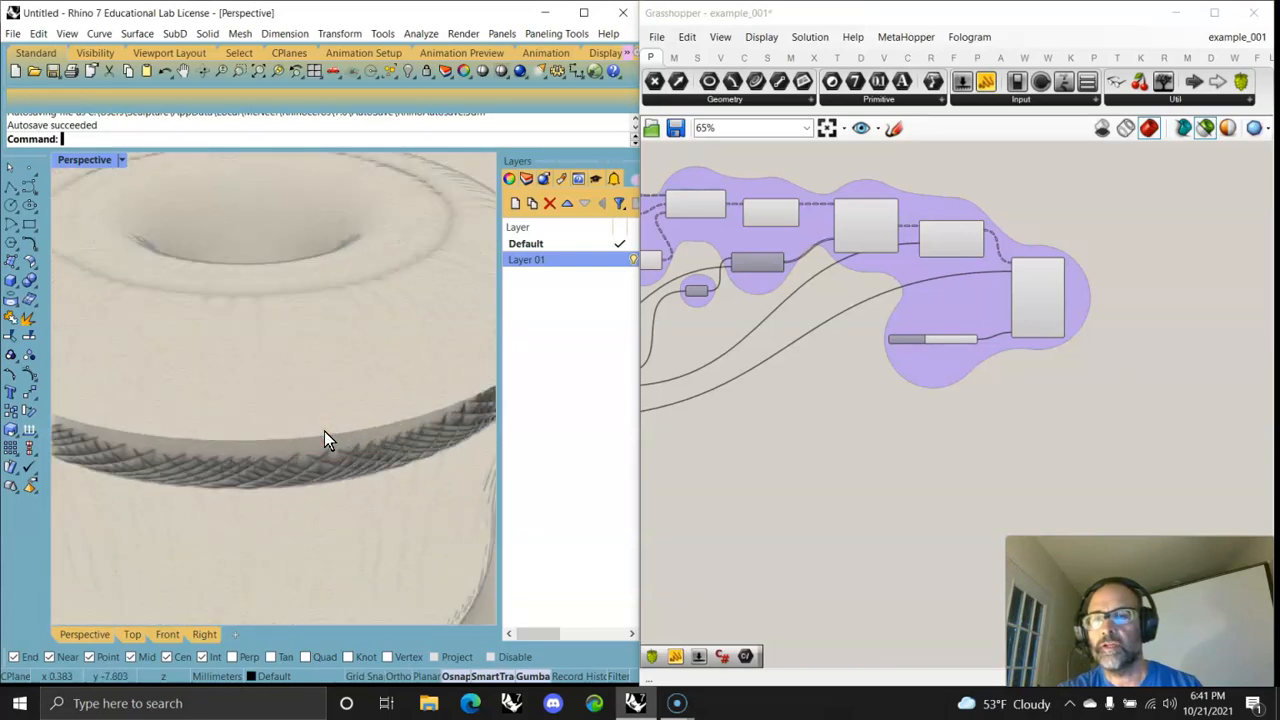
pyautogui.scroll(-4, 324, 431)
# - Restore the four-viewport layout and set the Top viewport to the Technical display mode
pyautogui.doubleClick(82, 159)
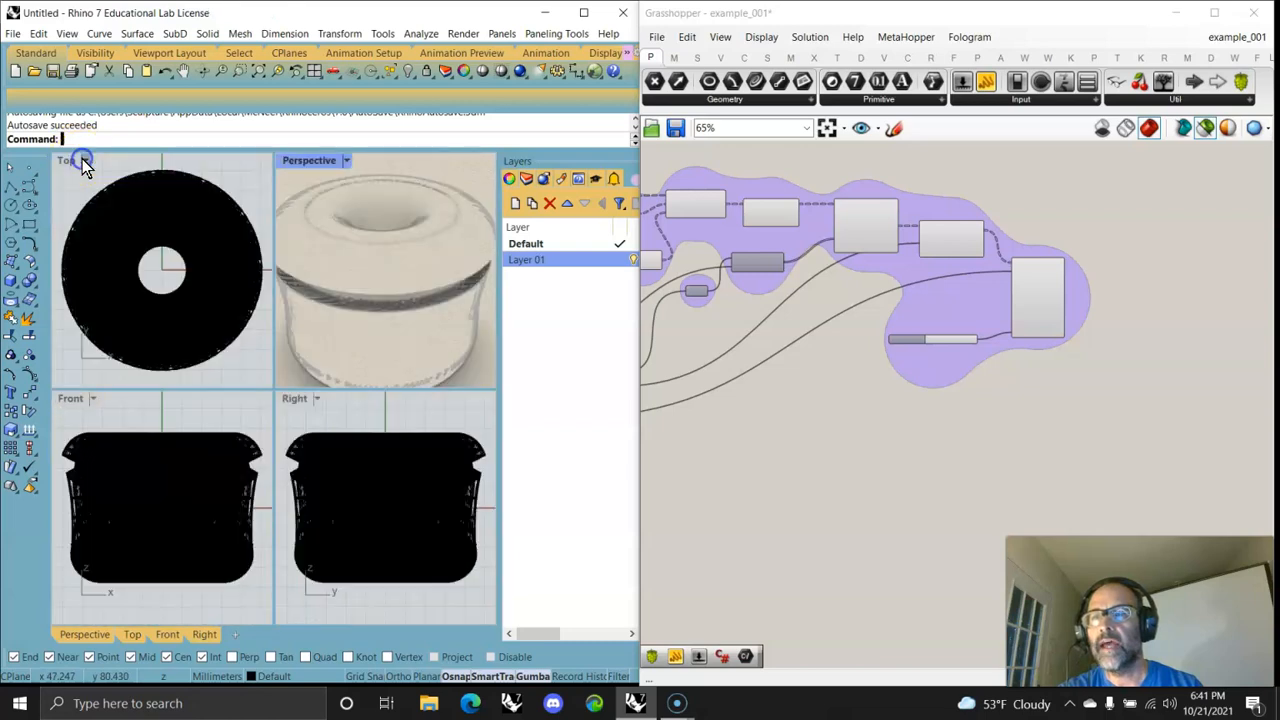
pyautogui.click(66, 162)
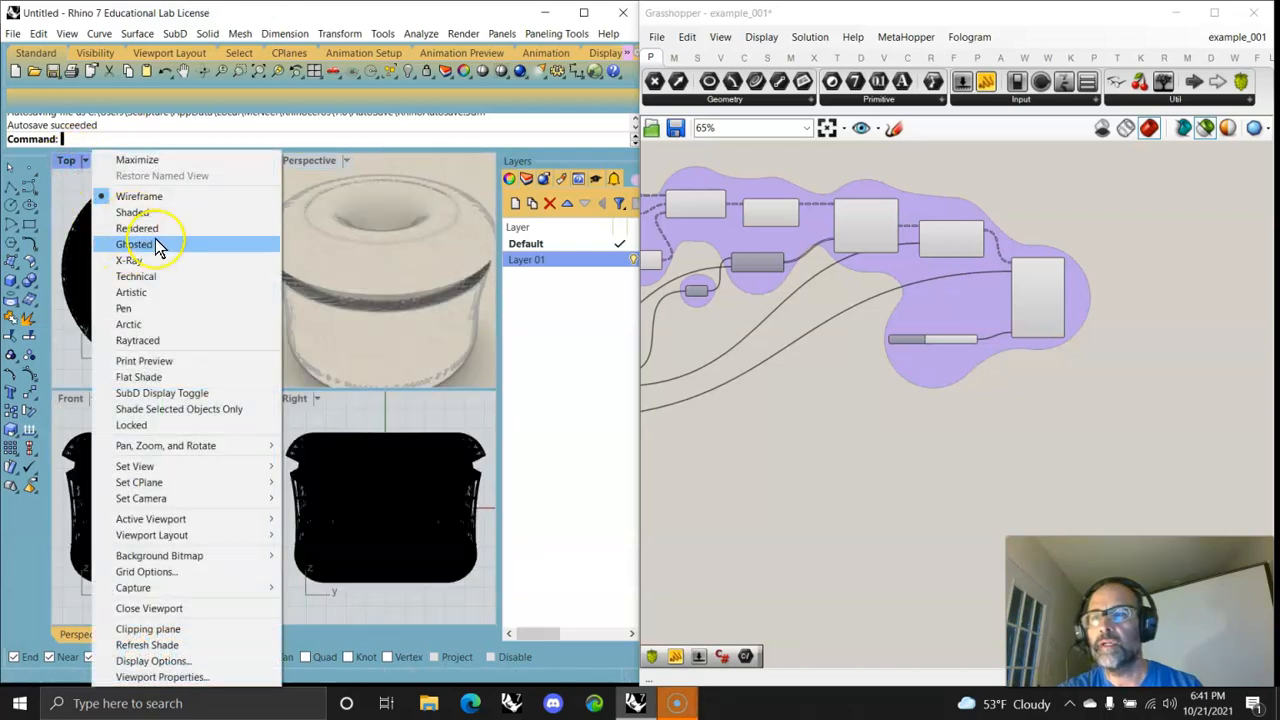
pyautogui.click(149, 276)
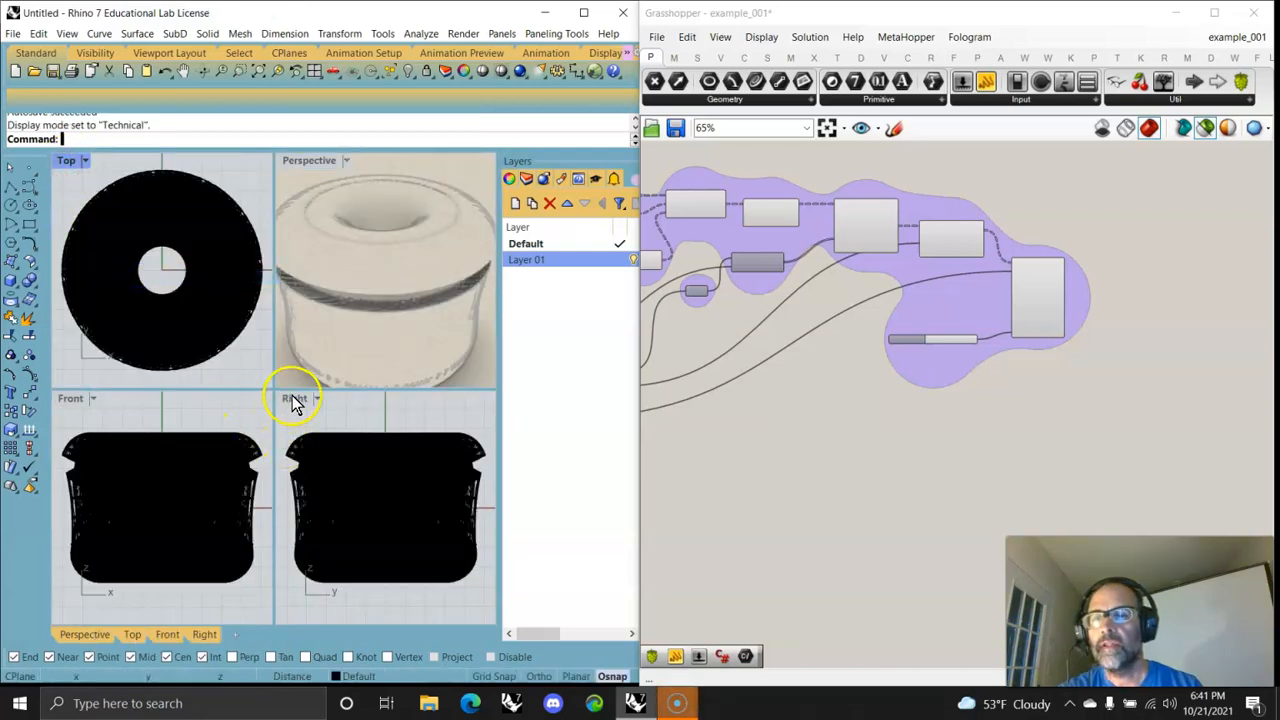
# - Set the Right viewport to the Pen display mode and the Front viewport to Arctic
pyautogui.click(294, 400)
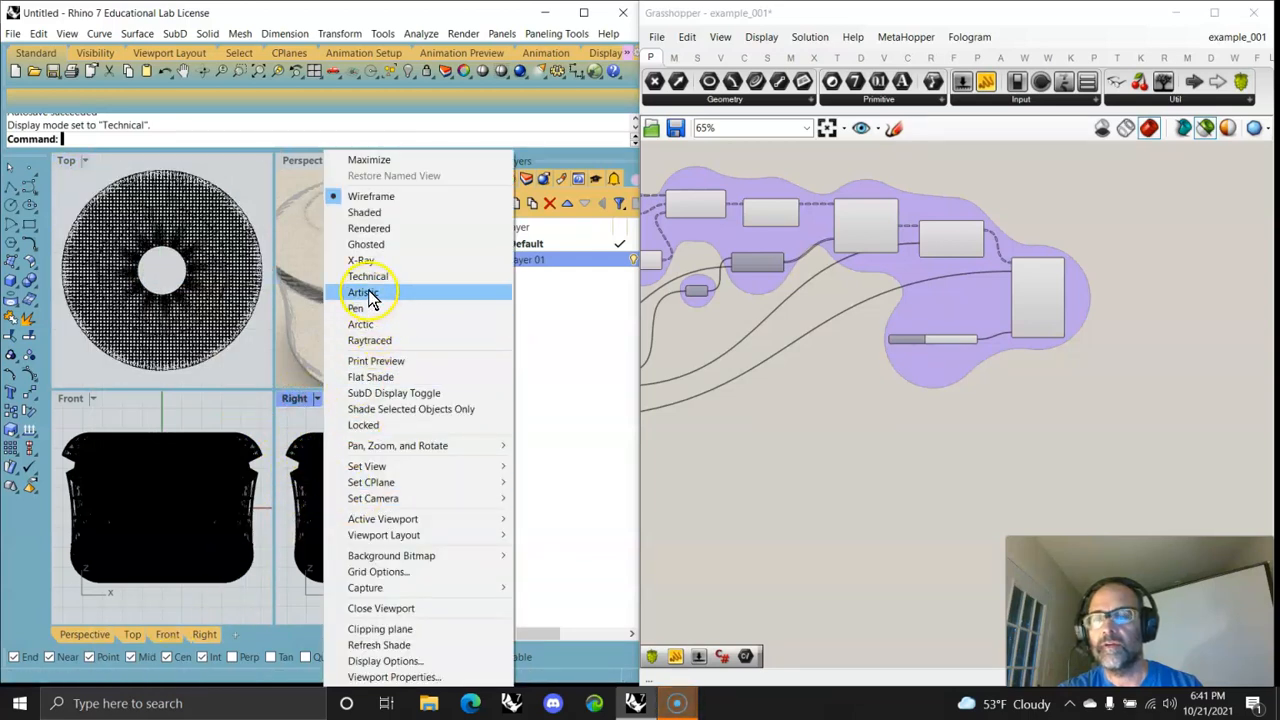
pyautogui.click(357, 309)
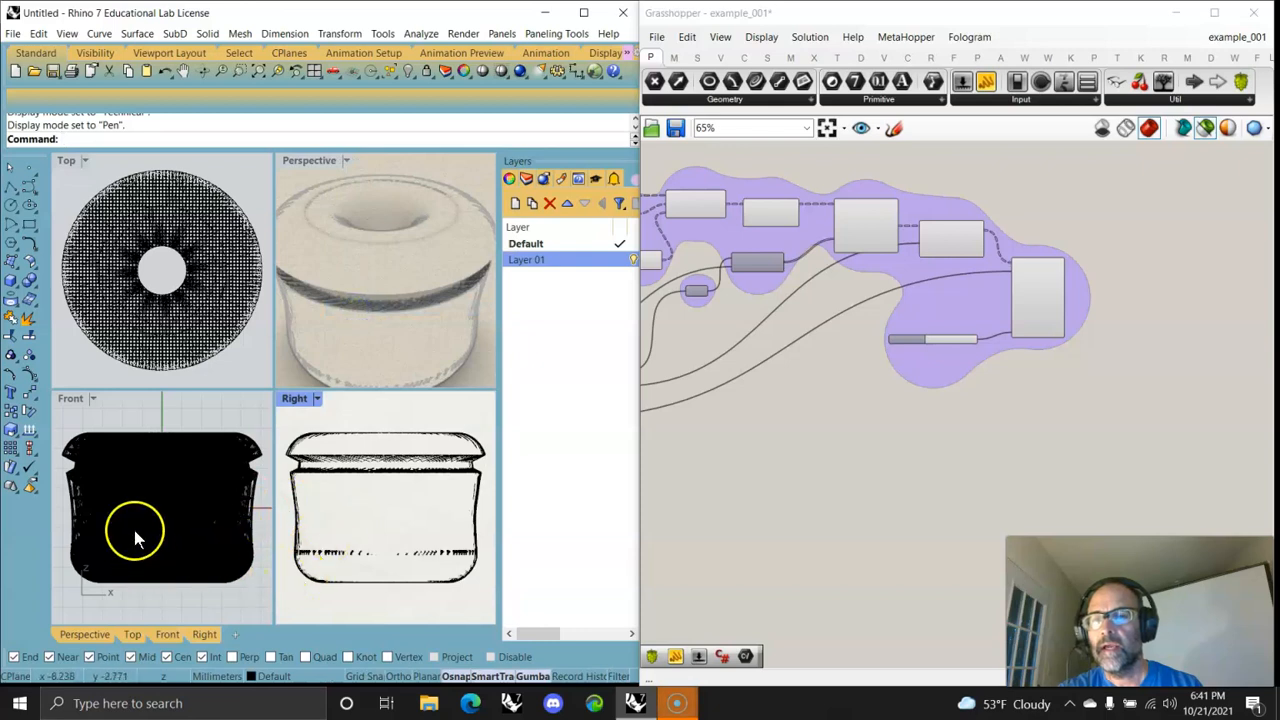
pyautogui.click(72, 399)
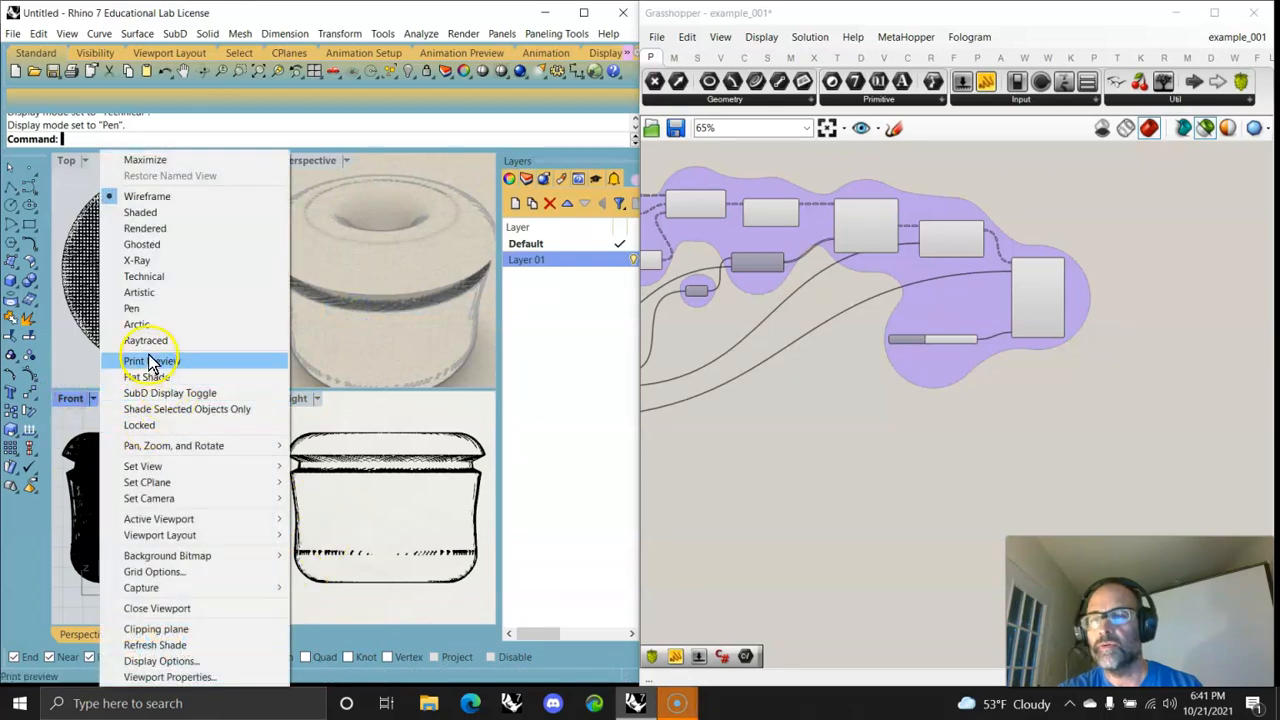
pyautogui.click(137, 324)
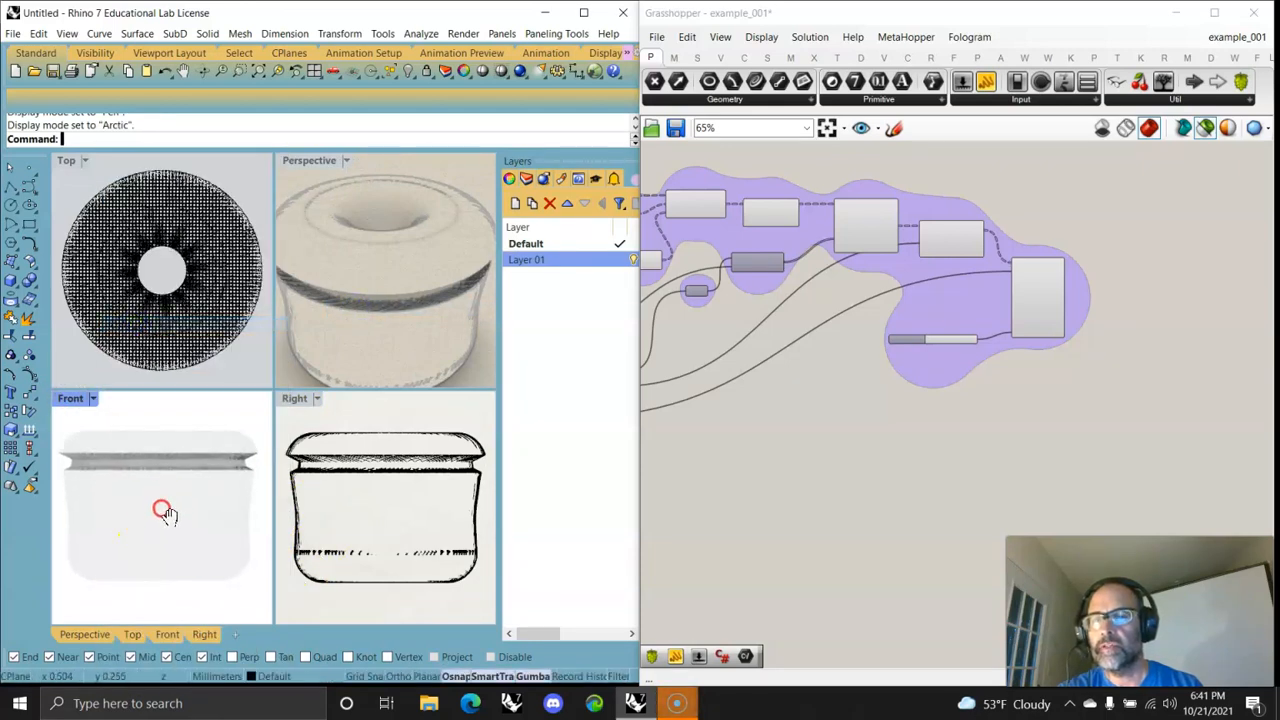
pyautogui.click(380, 535)
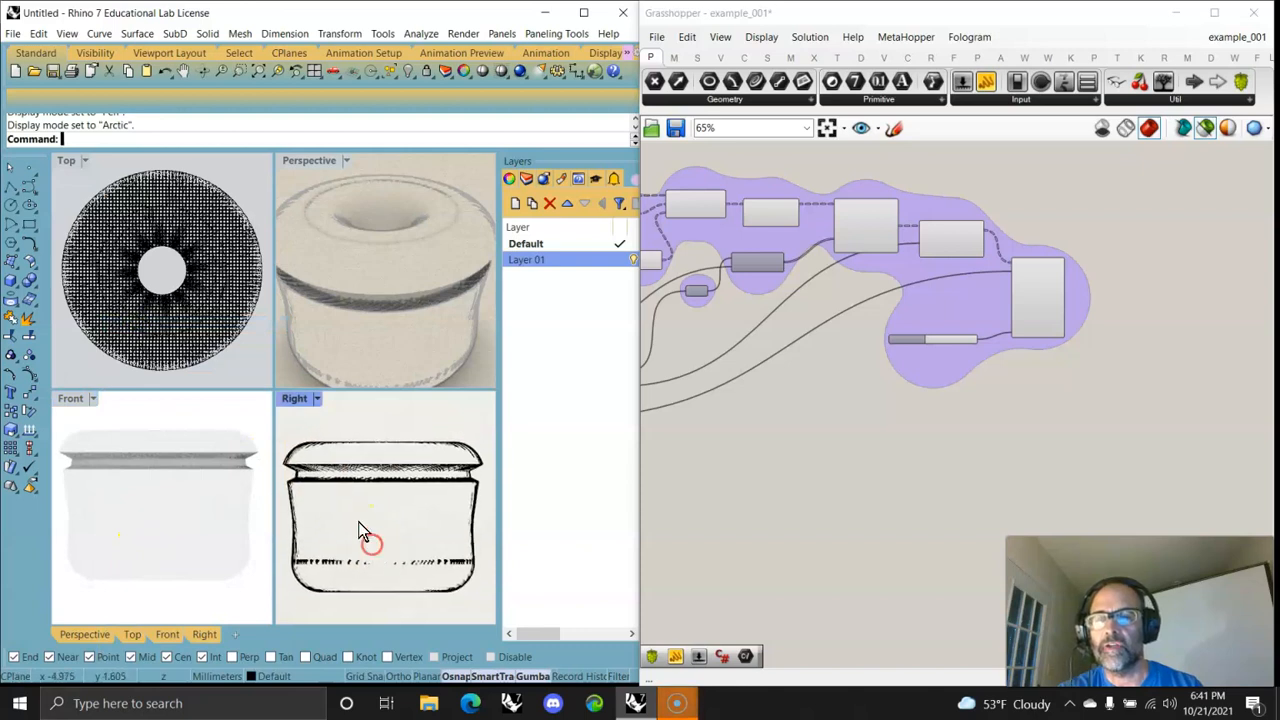
pyautogui.scroll(6, 385, 497)
pyautogui.scroll(-6, 390, 478)
pyautogui.moveTo(391, 488); pyautogui.dragTo(378, 508, button='right')
# - Examine the Hopping Up the gh Nodal script group alongside the original script on the Grasshopper canvas
pyautogui.moveTo(739, 456); pyautogui.dragTo(898, 466, button='right')
pyautogui.scroll(-5, 894, 467)
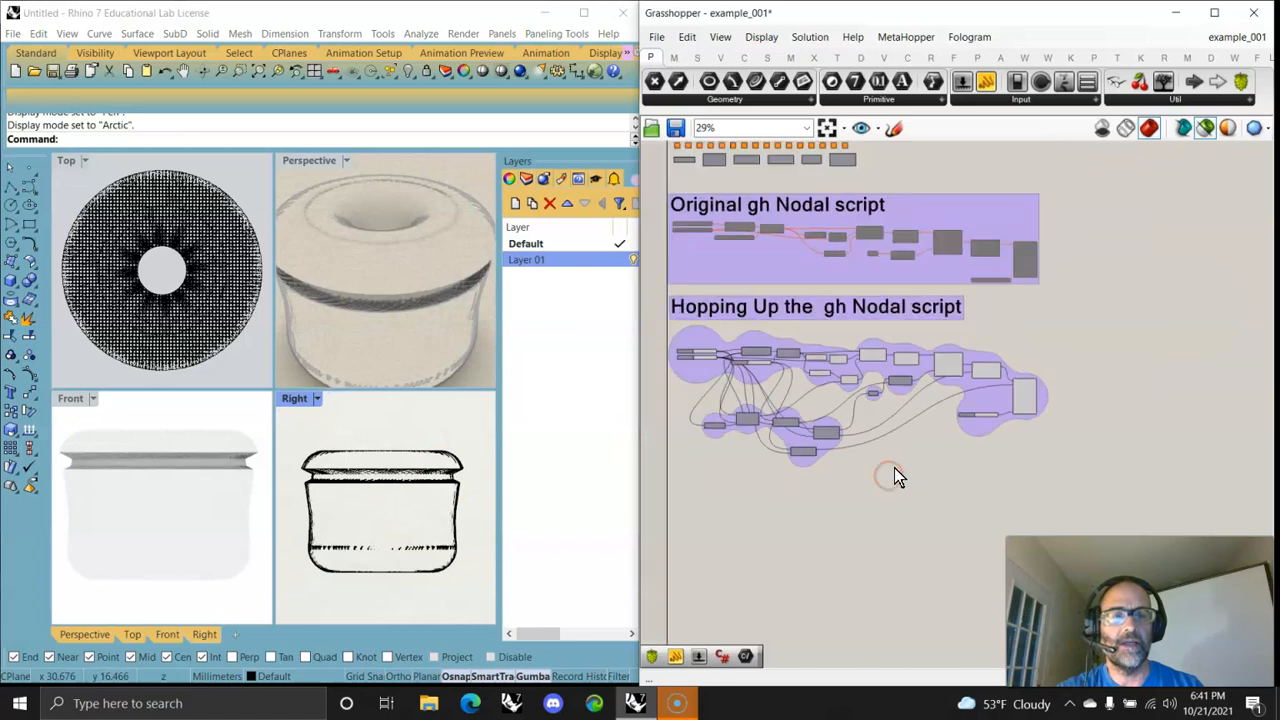
pyautogui.scroll(3, 800, 362)
pyautogui.moveTo(885, 350); pyautogui.dragTo(914, 400, button='right')
pyautogui.scroll(4, 880, 263)
pyautogui.moveTo(832, 294); pyautogui.dragTo(962, 353, button='right')
pyautogui.scroll(-2, 970, 350)
# - Widen the Grasshopper window and bring the GitHub C# scripts, original script and Hopping Up sections into view
pyautogui.moveTo(640, 370); pyautogui.dragTo(489, 346)
pyautogui.moveTo(846, 375); pyautogui.dragTo(751, 314, button='right')
pyautogui.scroll(-1, 771, 357)
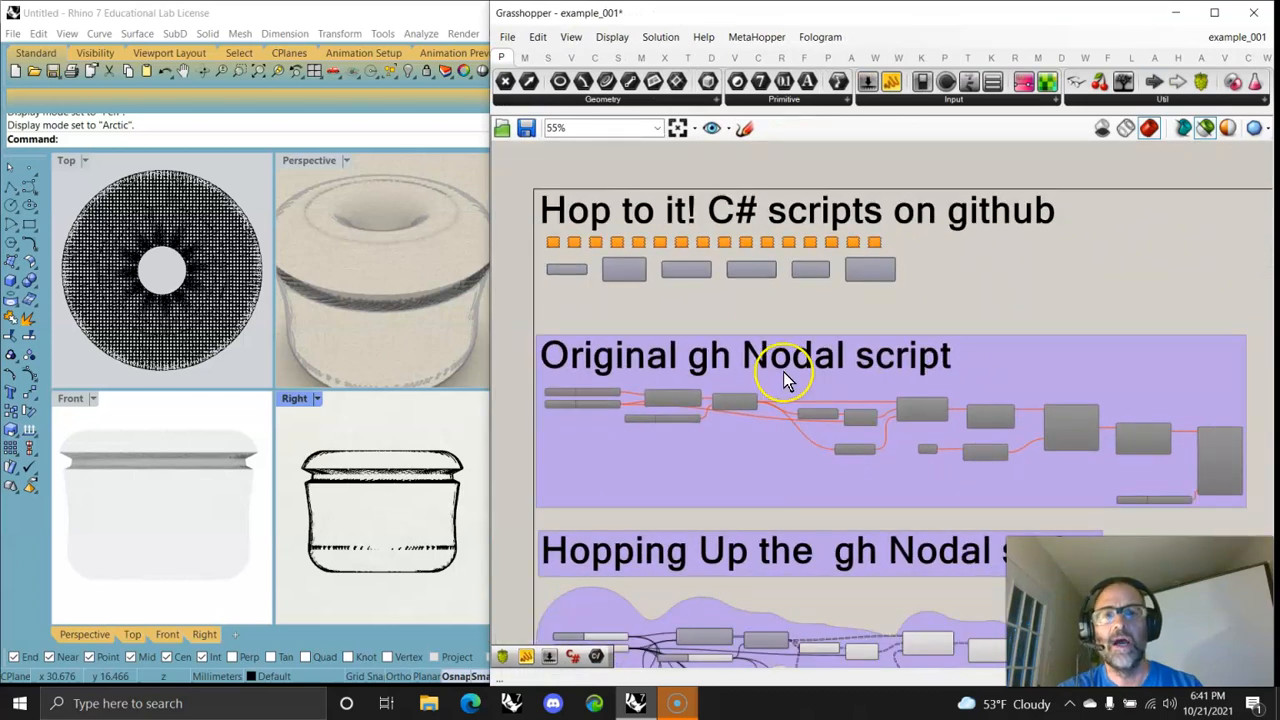
pyautogui.moveTo(783, 318); pyautogui.dragTo(746, 270, button='right')
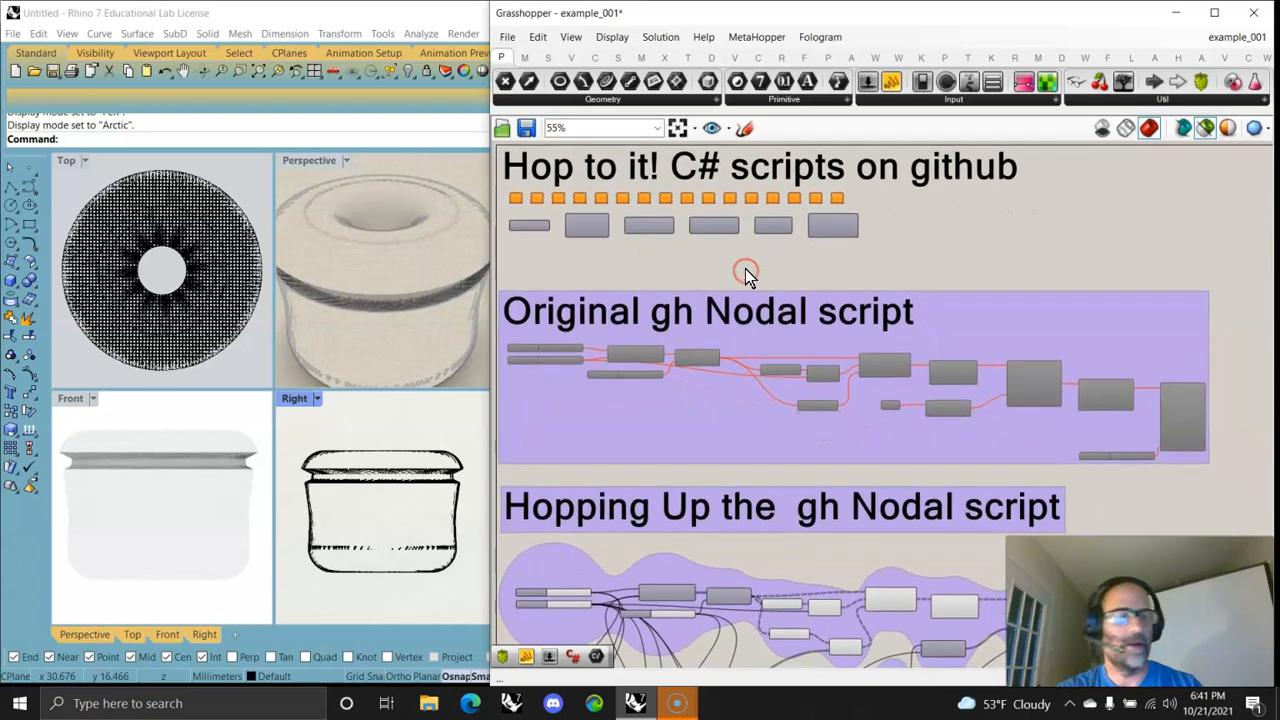